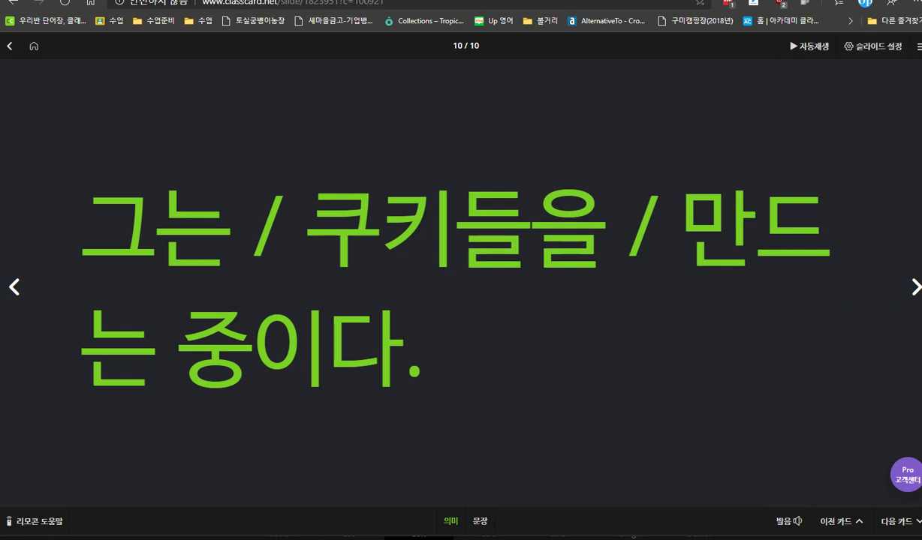
key("alt+Tab")
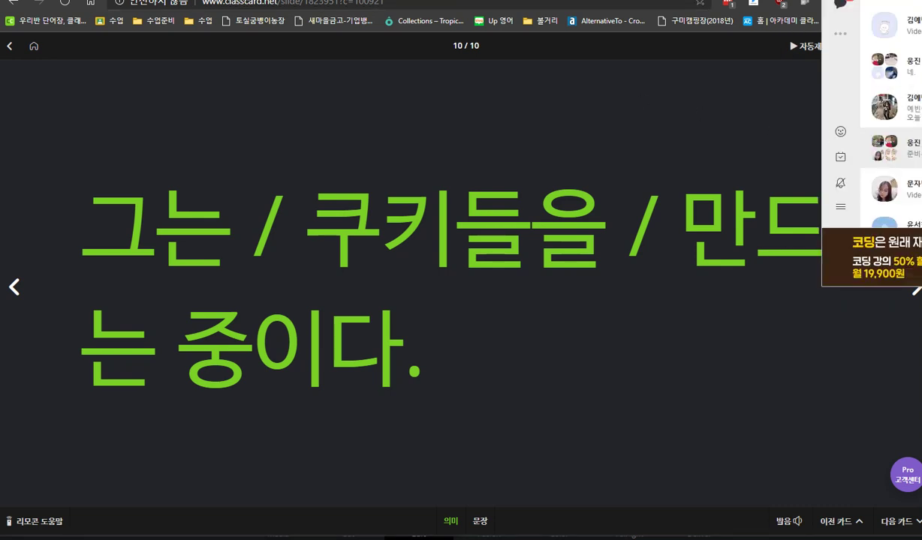
scroll(890, 120, "down", 2)
scroll(890, 121, "down", 1)
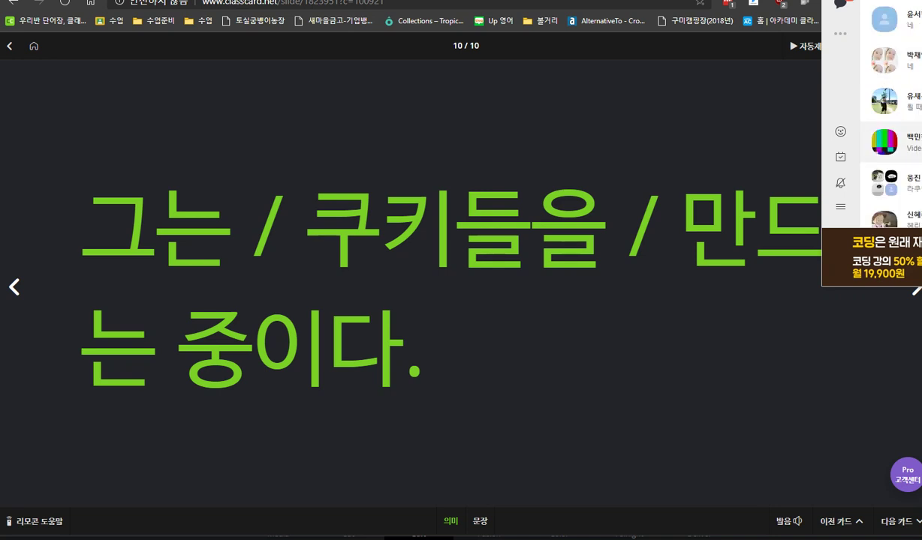
scroll(890, 120, "down", 3)
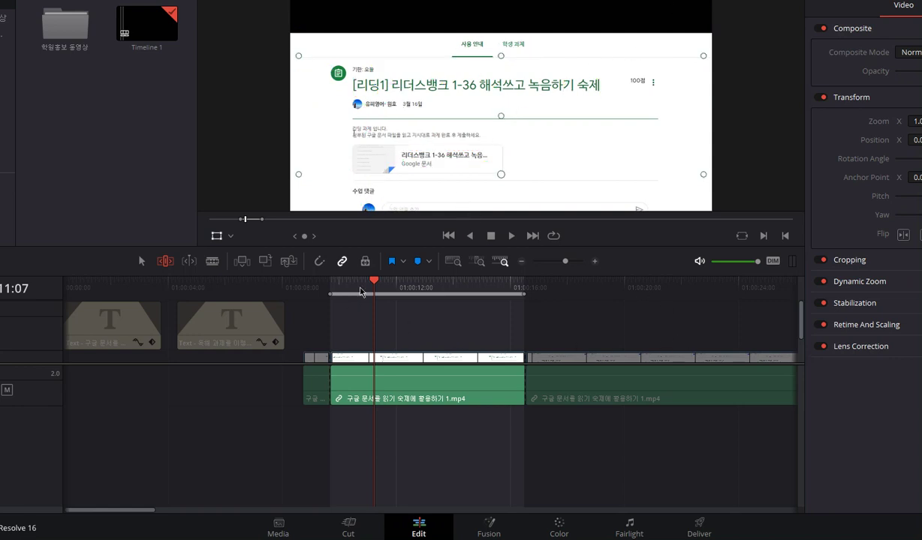
Disable Transform on the long video clip around 10:07, and preview the timeline back at 08:25.
left_click(335, 284)
mouse_move(335, 283)
left_mouse_down()
mouse_move(313, 284)
mouse_move(464, 284)
mouse_move(312, 284)
mouse_move(348, 286)
left_mouse_up()
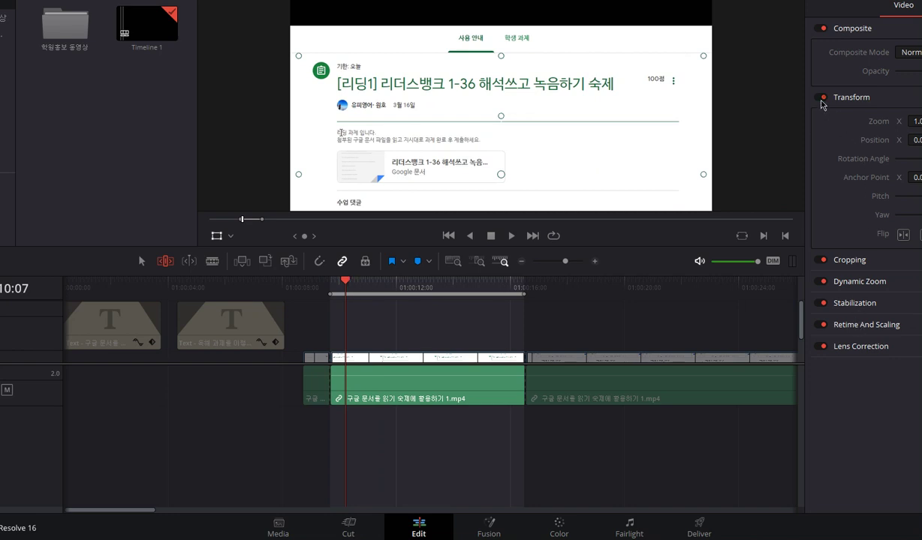
left_click(821, 99)
left_click(309, 286)
mouse_move(309, 290)
left_mouse_down()
mouse_move(414, 298)
mouse_move(304, 300)
left_mouse_up()
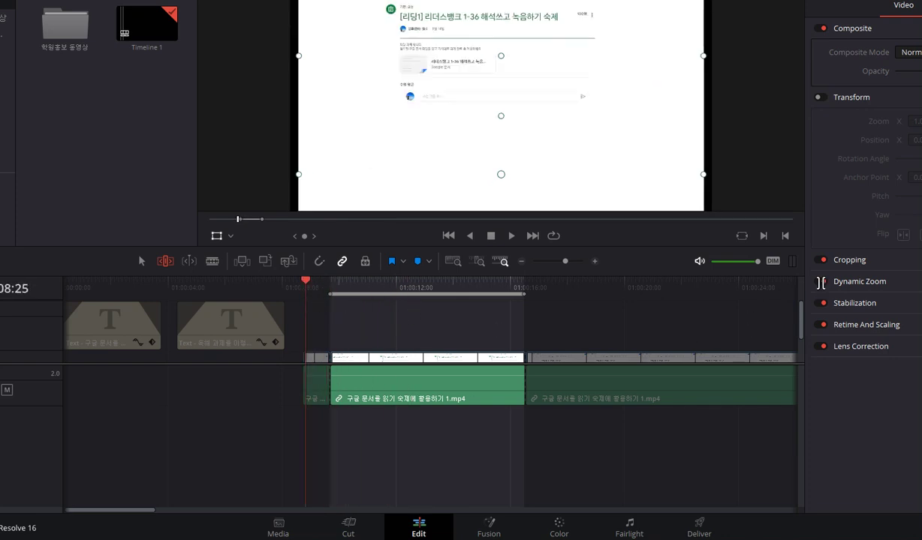
Try turning off Dynamic Zoom and Transform on the short first clip at 08:25.
key("ctrl+z")
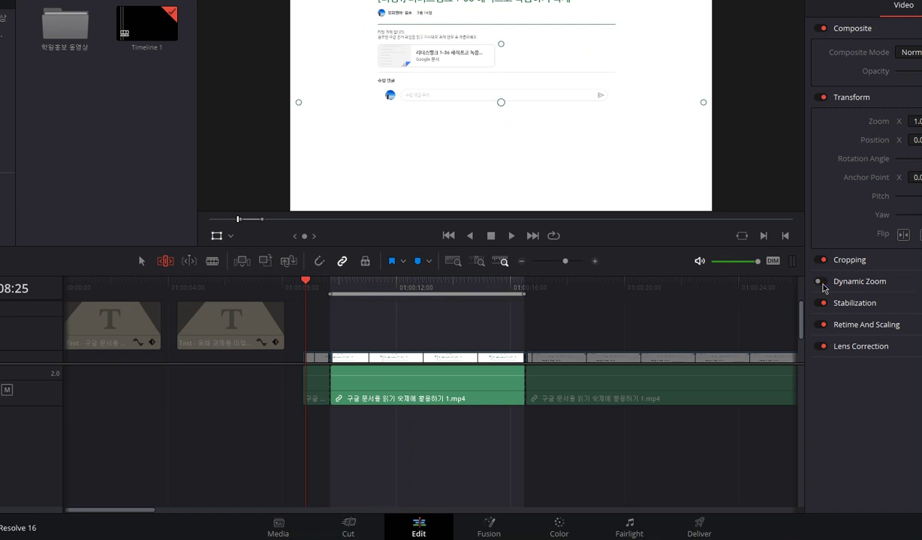
left_click(821, 283)
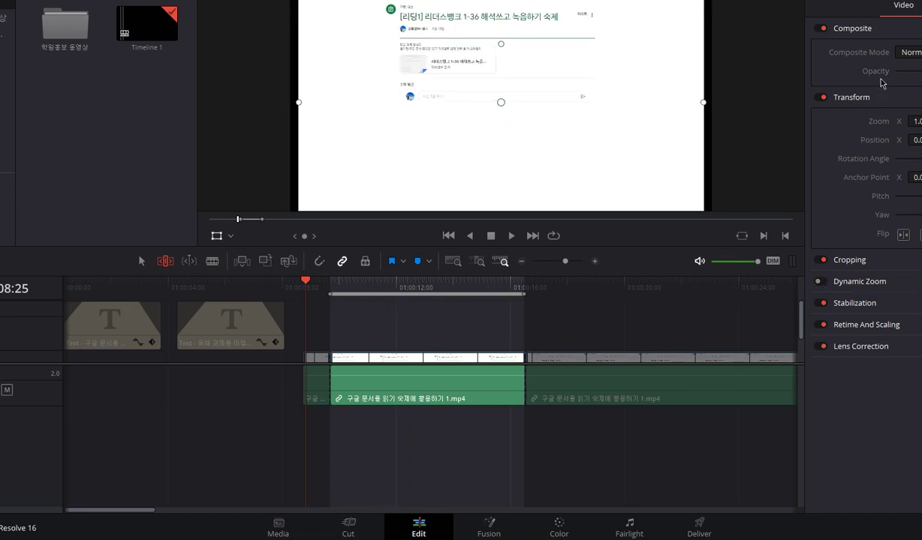
left_click(824, 99)
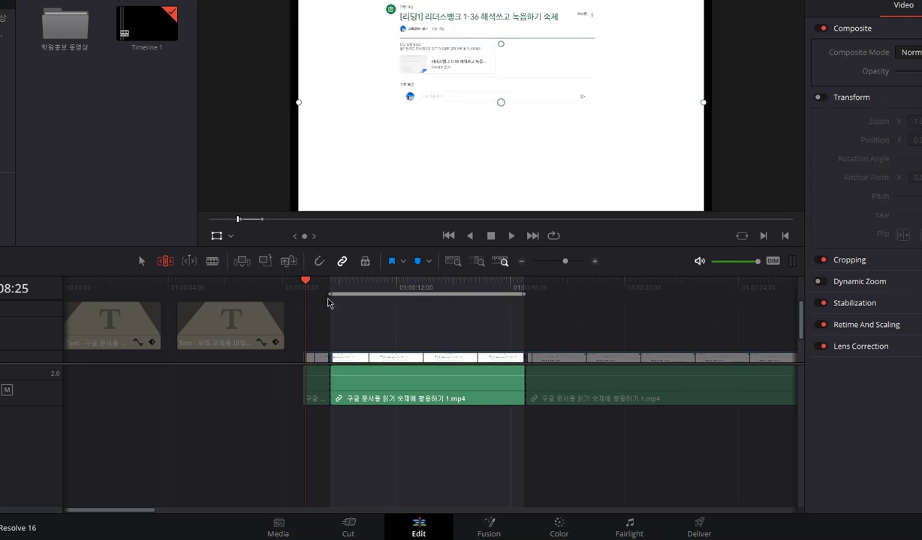
Show the Dynamic Zoom overlay for the long clip at 12:08 and change its zoom easing.
left_click_drag(307, 283, 406, 304)
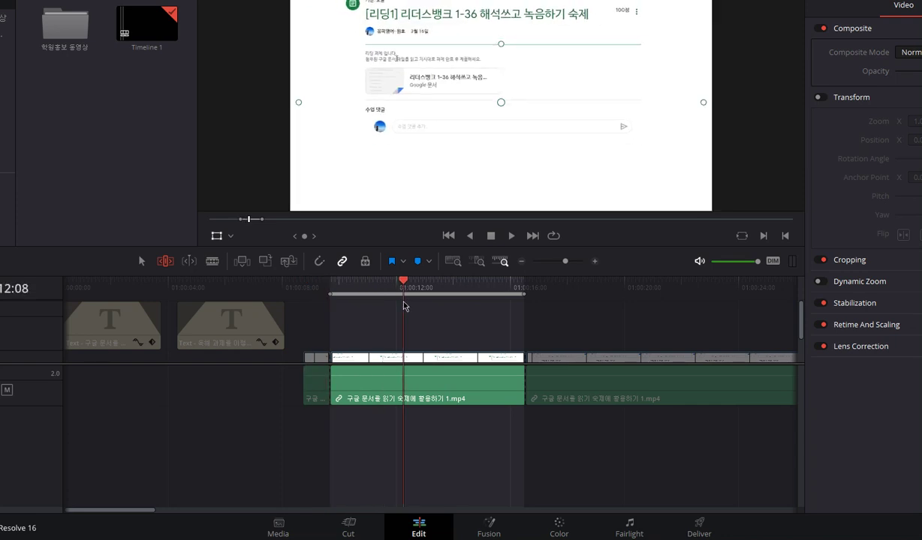
left_click(231, 236)
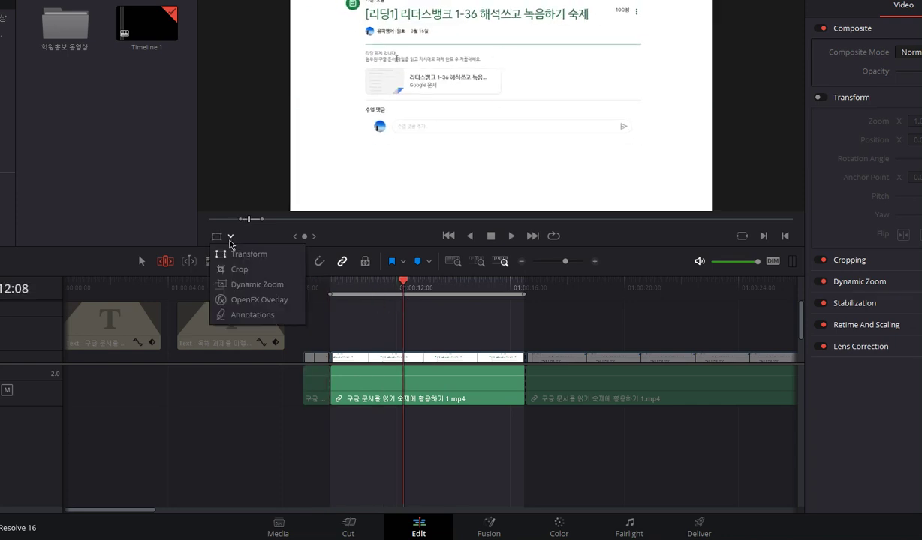
left_click(258, 285)
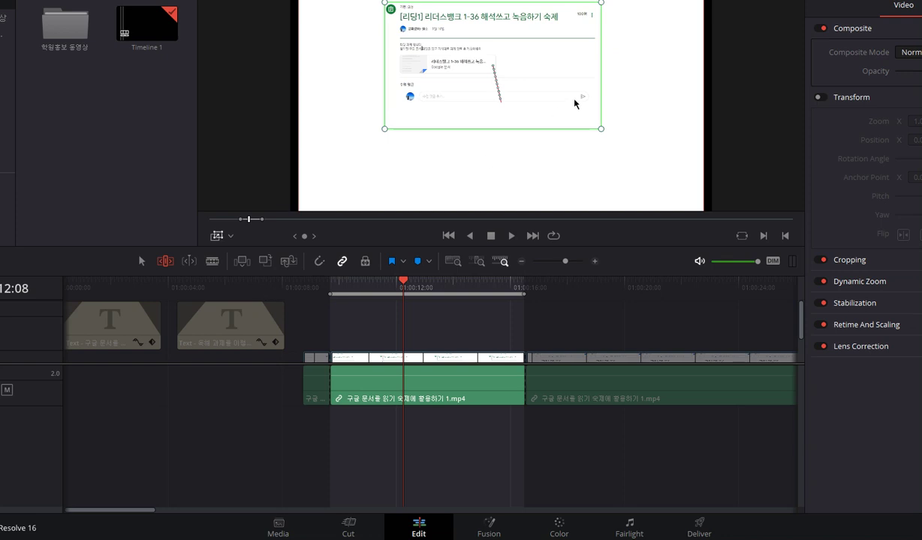
right_click(601, 130)
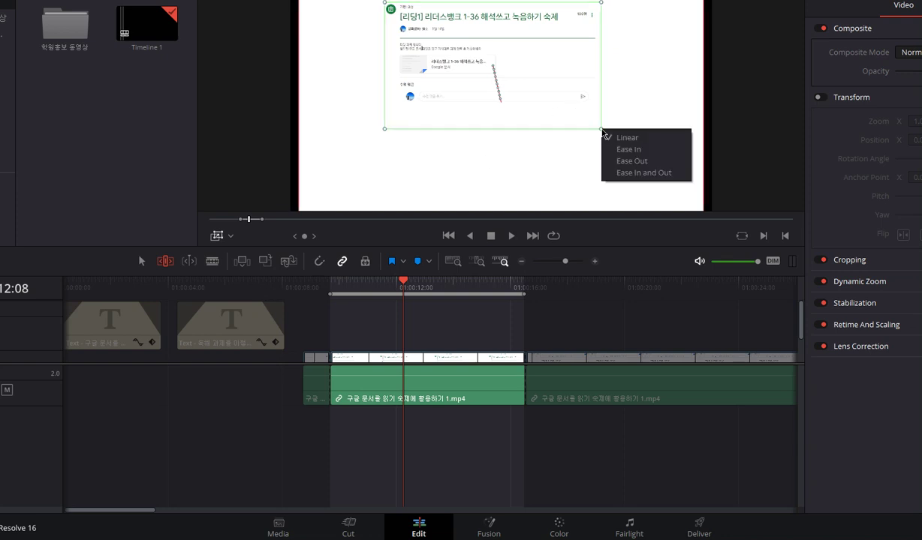
left_click(660, 157)
Review the long clip's zoom near its start at 10:09, switching the viewer overlay from Dynamic Zoom to Transform.
left_click_drag(401, 285, 312, 288)
left_click(347, 291)
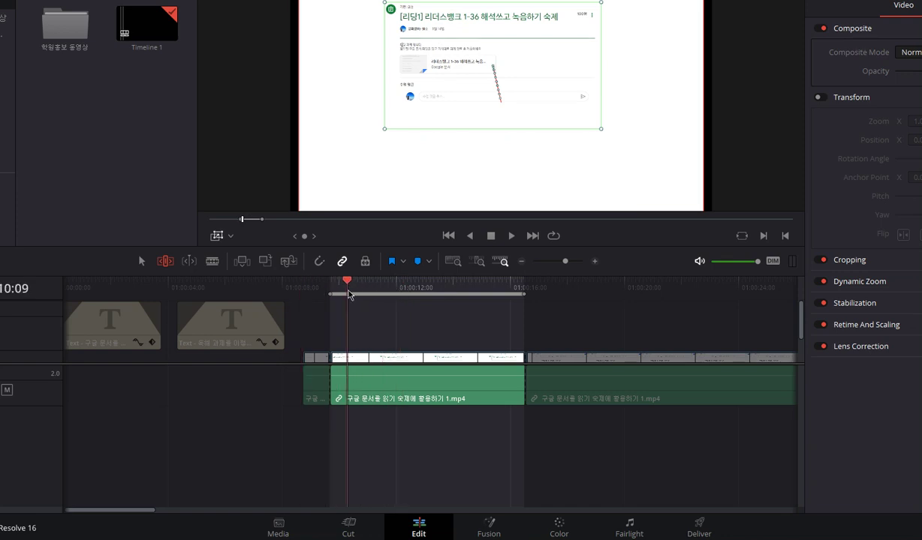
left_click(221, 235)
left_click(230, 238)
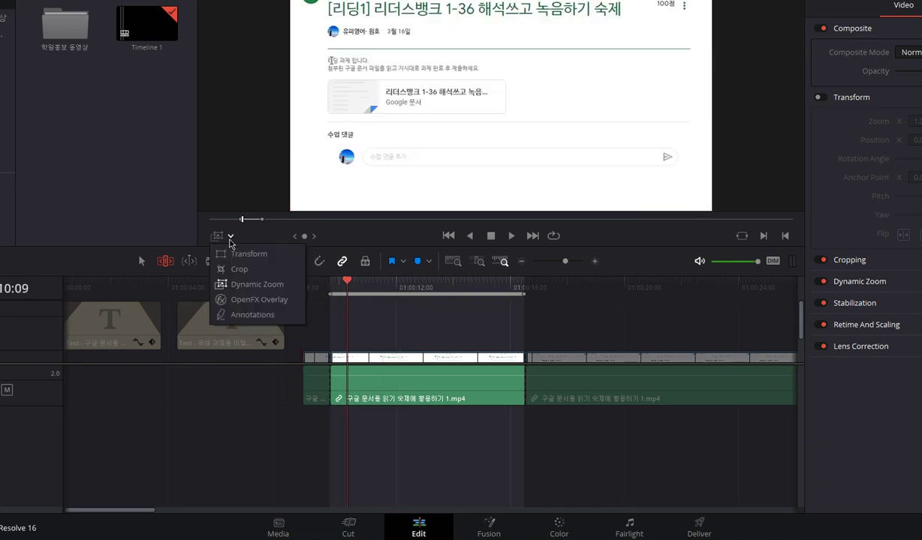
left_click(238, 253)
Show the Dynamic Zoom overlay for the short clip at 09:00 and enable its Transform and Dynamic Zoom.
left_click_drag(347, 286, 311, 303)
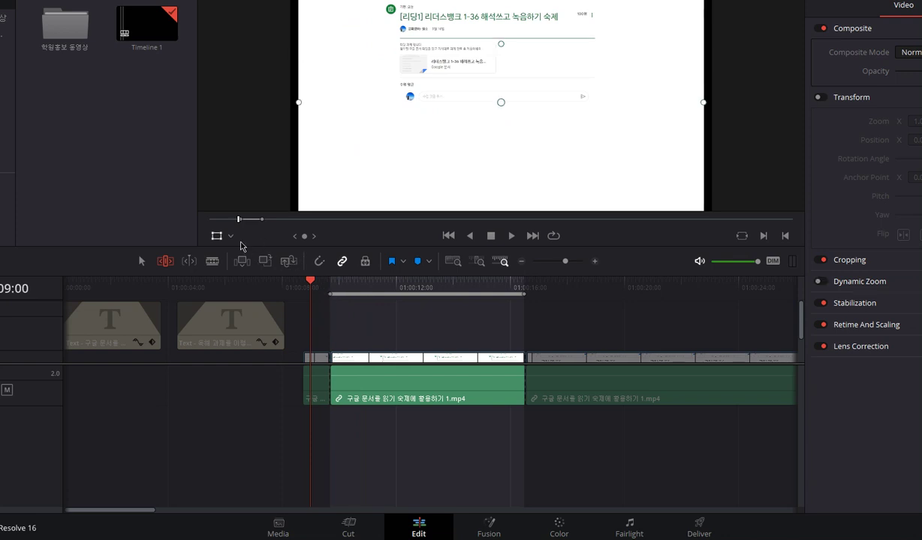
left_click(230, 236)
left_click(248, 284)
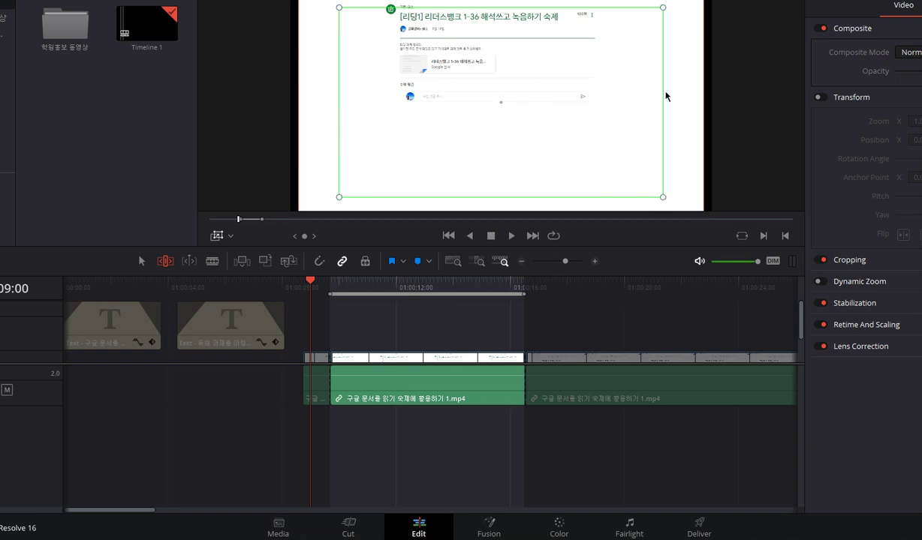
left_click(820, 98)
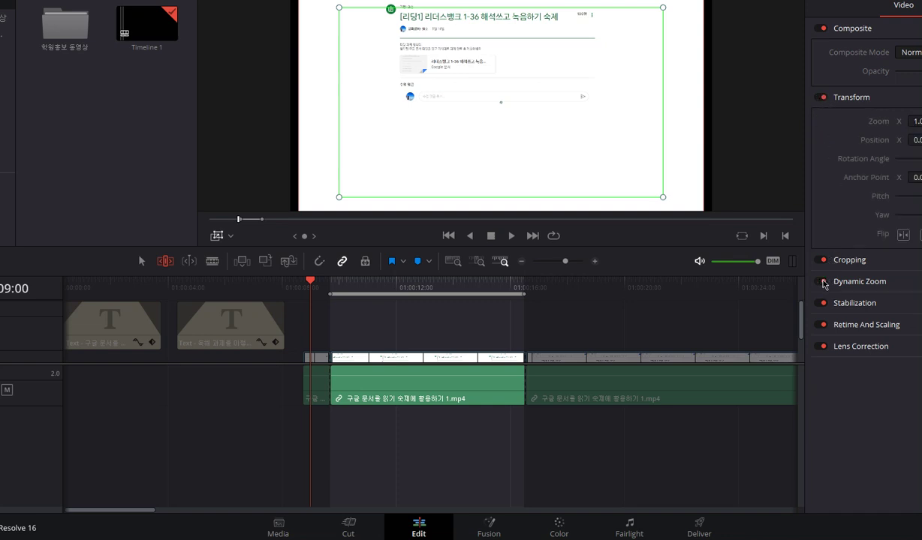
Set the short clip's Dynamic Zoom easing to Ease Out and check the selected option.
right_click(529, 102)
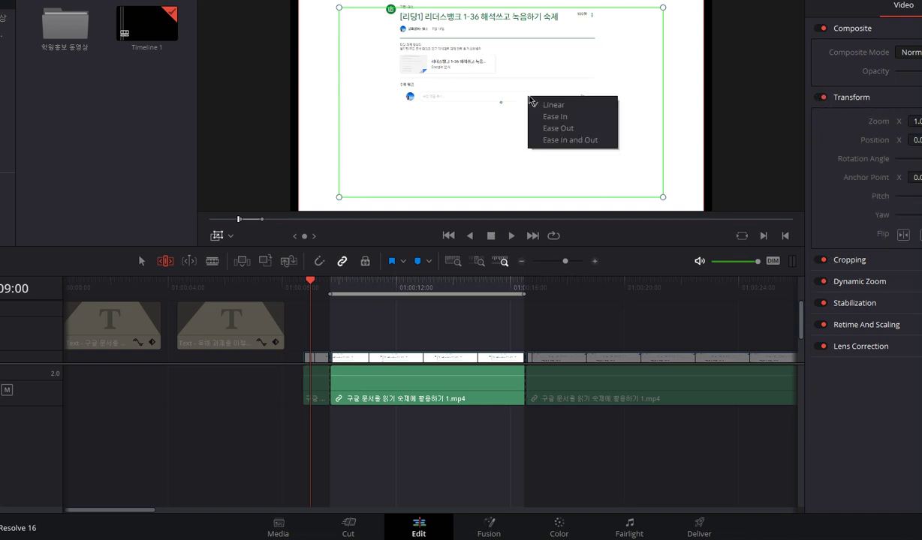
left_click(592, 133)
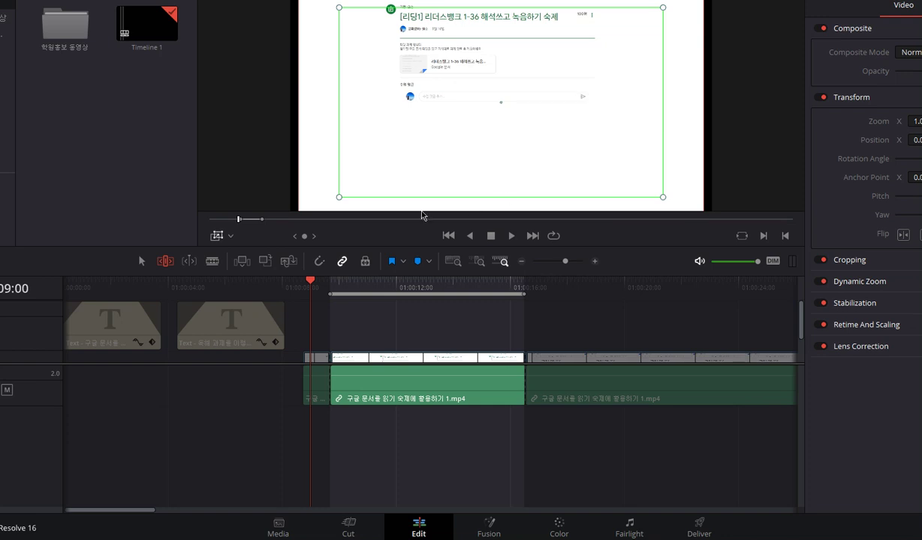
right_click(509, 123)
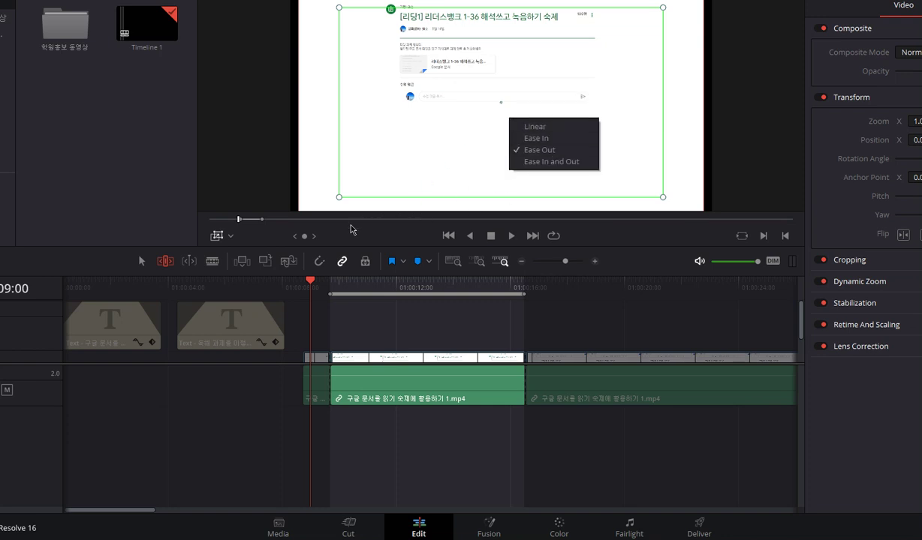
left_click(310, 283)
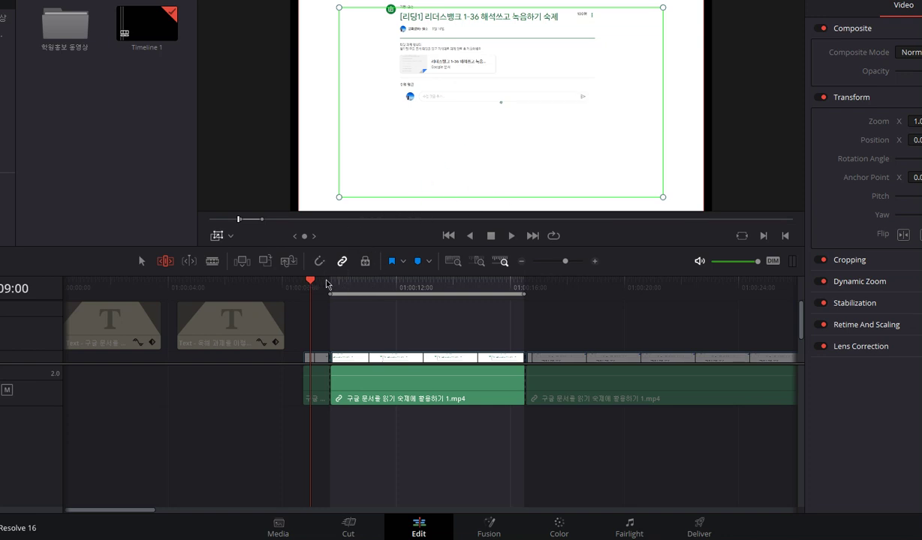
Preview both clips' zoom motion between 12:09 and 09:12, switching the viewer overlay back to Transform.
left_click_drag(332, 285, 406, 294)
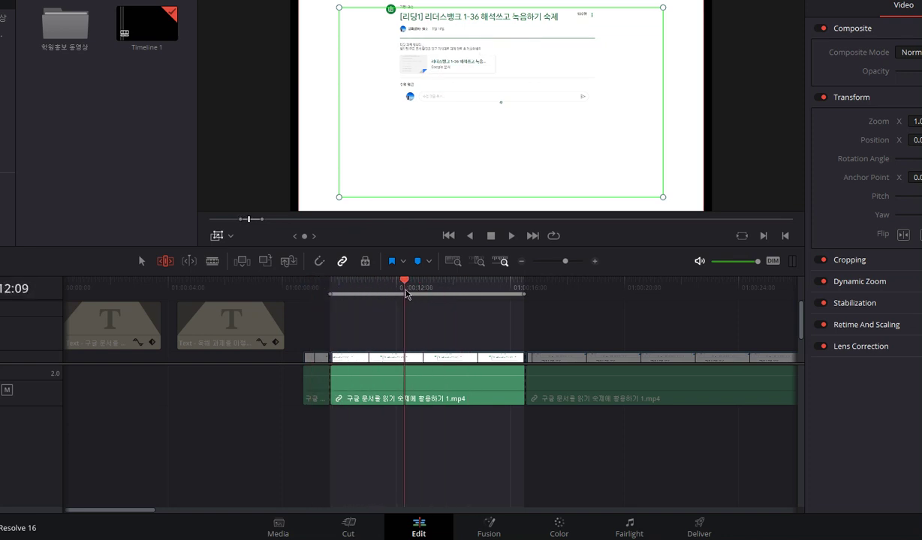
left_click(217, 235)
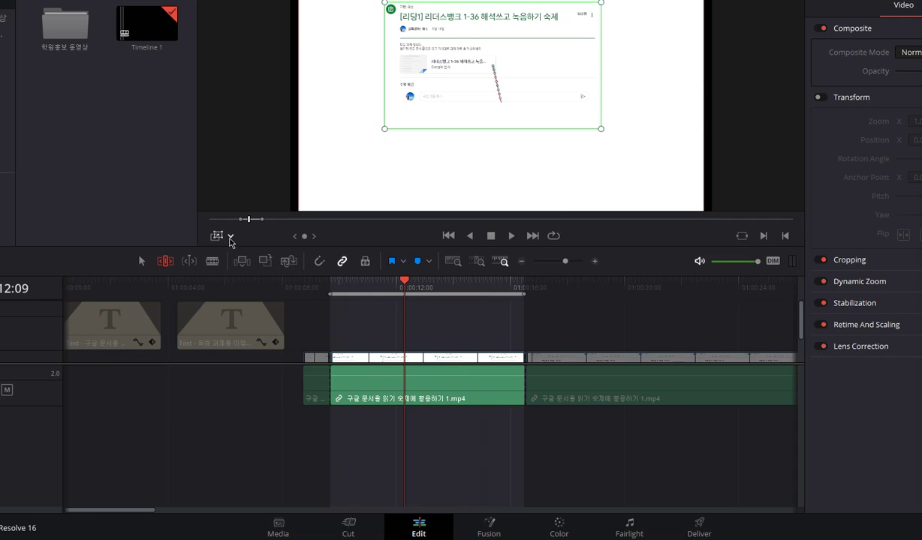
left_click_drag(401, 285, 365, 285)
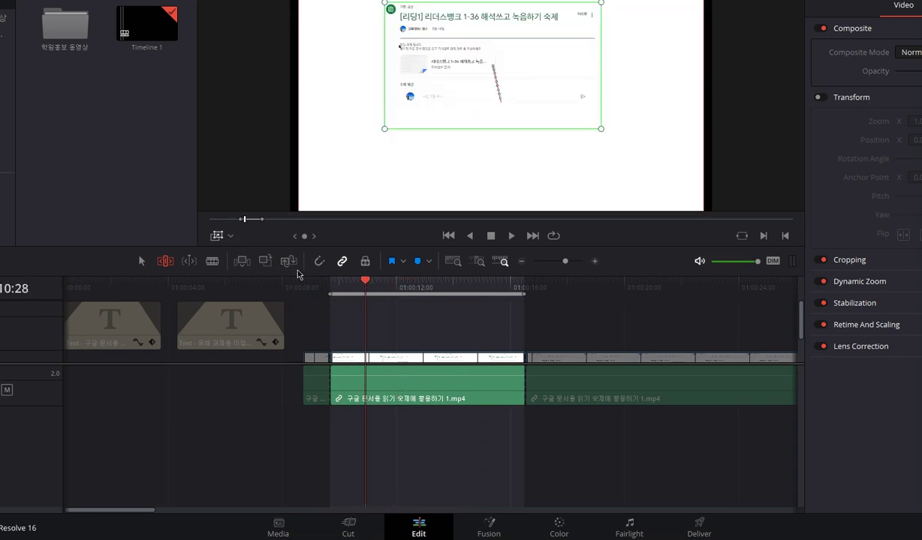
left_click(229, 237)
left_click(241, 257)
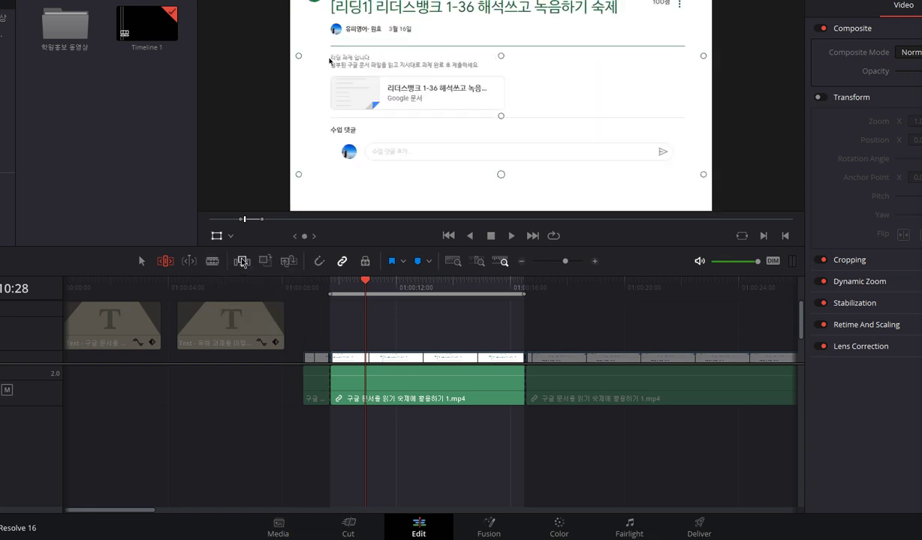
left_click_drag(365, 285, 323, 304)
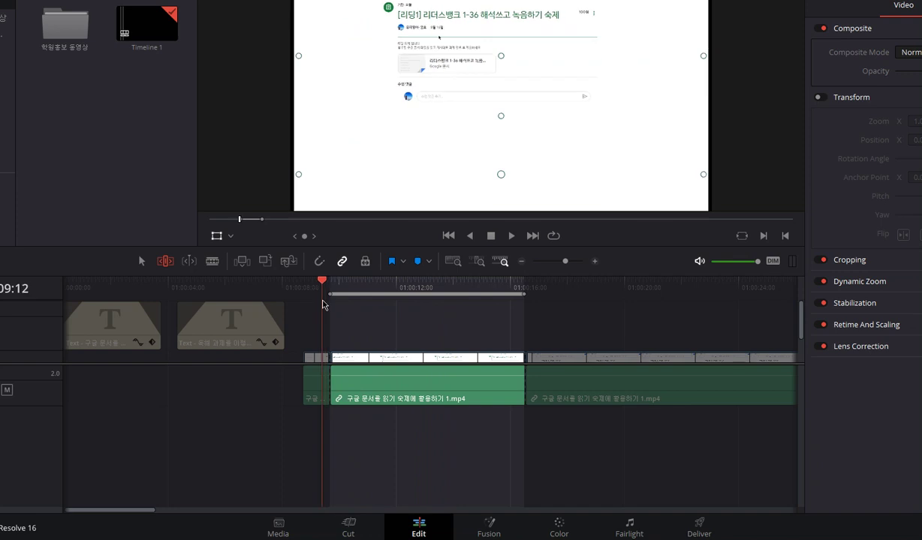
Display the Dynamic Zoom overlay in the viewer and examine the long clip's zoom frame at 13:27.
left_click(230, 237)
mouse_move(240, 220)
left_mouse_down()
mouse_move(270, 229)
mouse_move(225, 225)
mouse_move(262, 228)
mouse_move(234, 227)
mouse_move(238, 235)
left_mouse_up()
left_click_drag(298, 284, 298, 304)
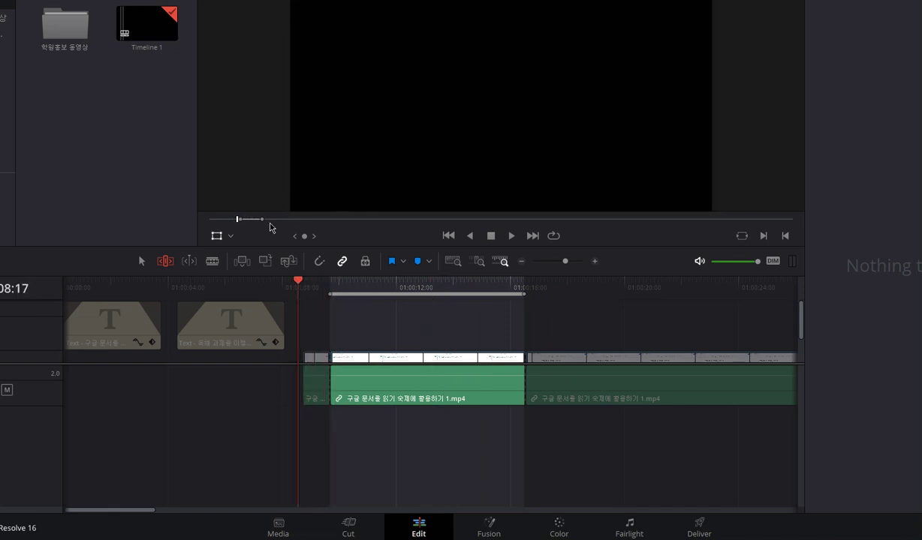
left_click(230, 236)
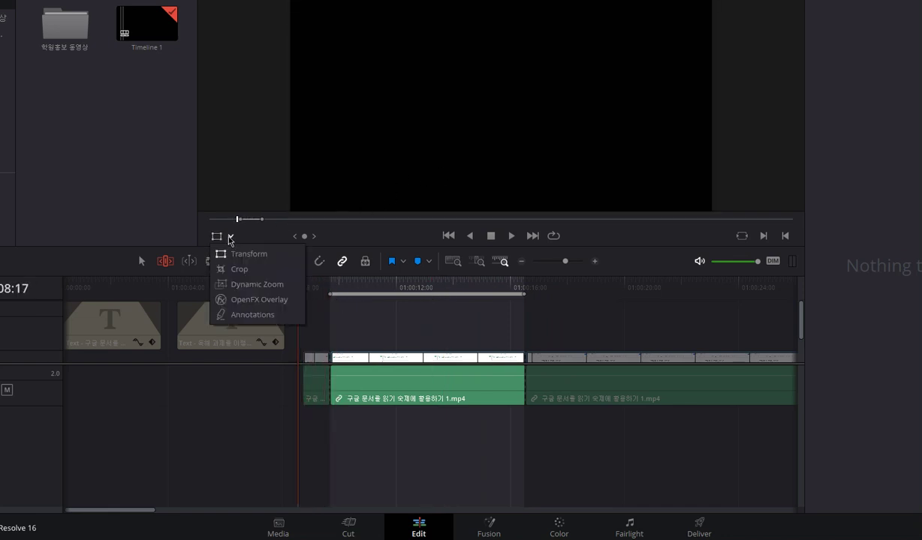
left_click(249, 284)
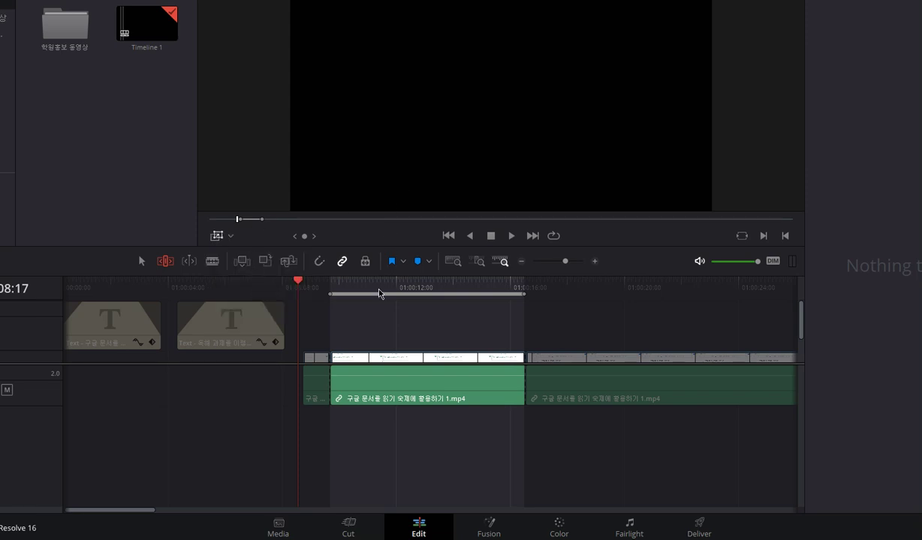
left_click_drag(301, 284, 451, 298)
left_click(545, 173)
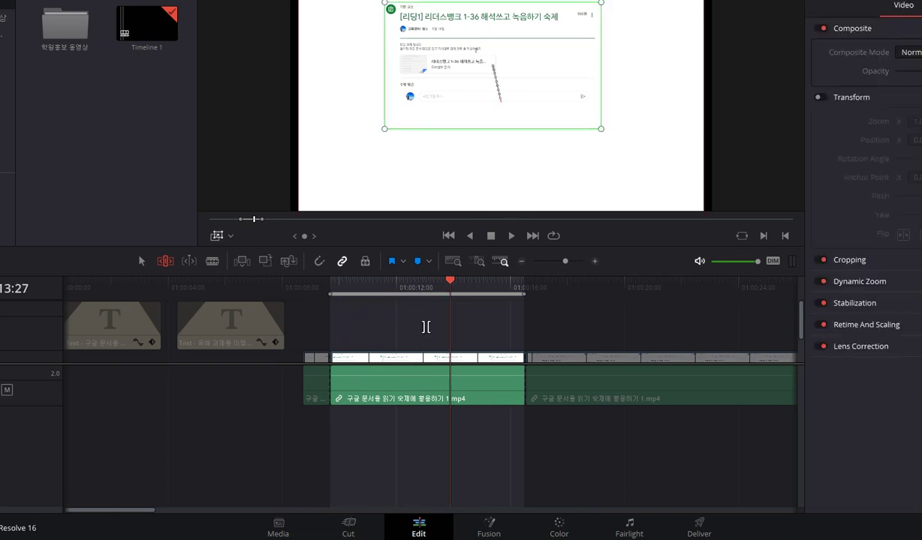
Select the long clip's audio, restore the Transform overlay from 08:20, and preview the zoom up to 12:08.
left_click(389, 385)
left_click_drag(451, 300, 301, 301)
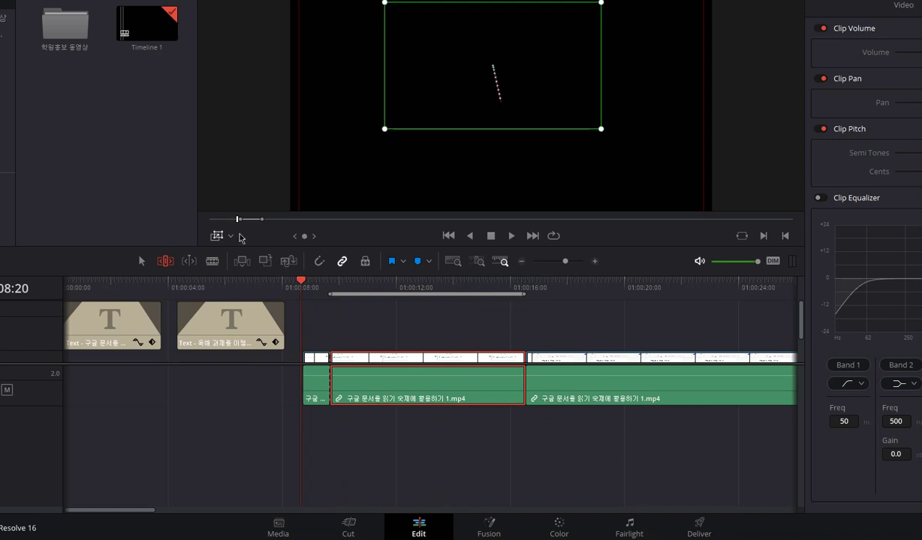
left_click(217, 236)
left_click(231, 237)
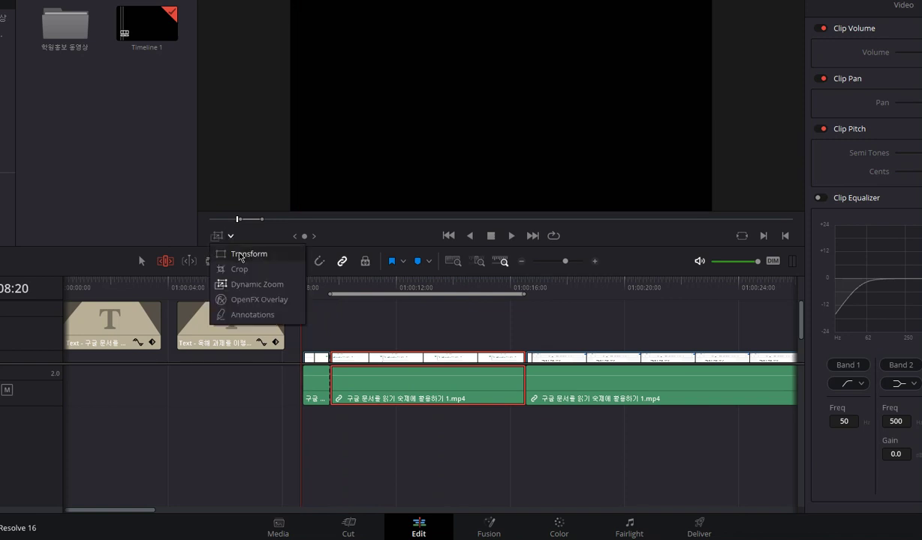
left_click(244, 254)
left_click_drag(301, 282, 404, 298)
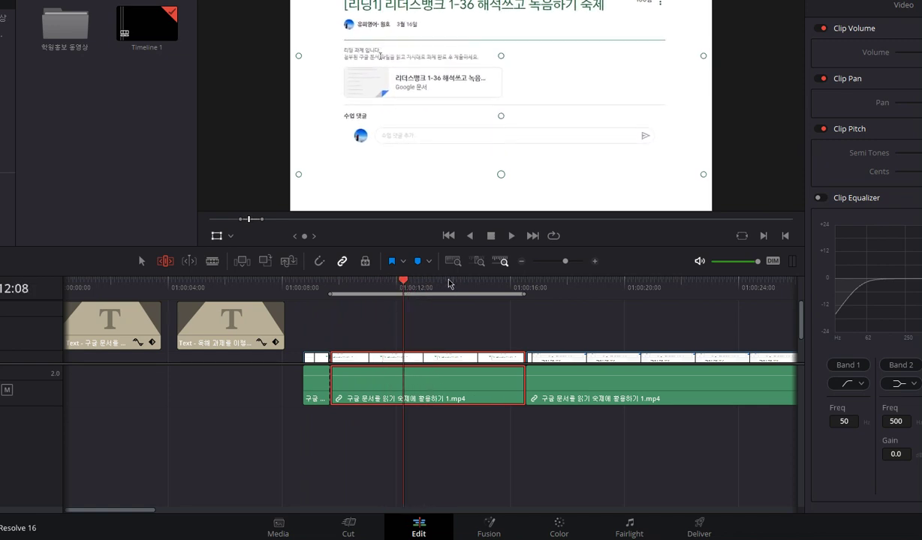
left_click_drag(309, 236, 383, 235)
left_click_drag(309, 236, 208, 236)
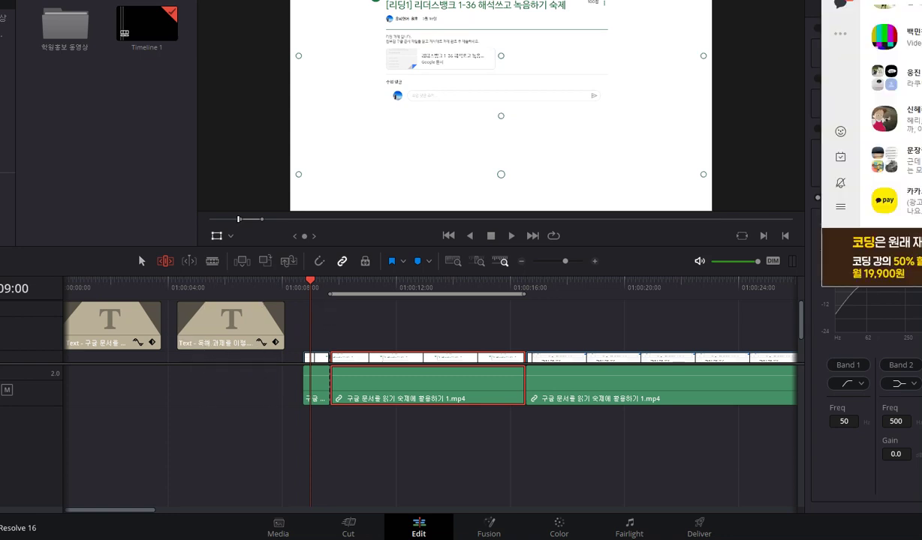
scroll(871, 113, "down", 3)
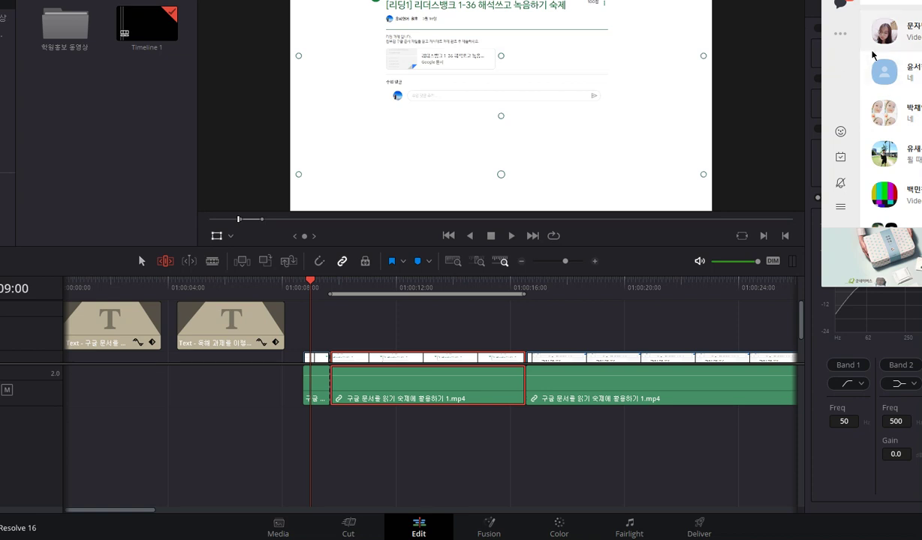
Look through the messenger's chat list and open the 웅진 C반 group chat.
scroll(918, 135, "down", 1)
scroll(900, 136, "down", 1)
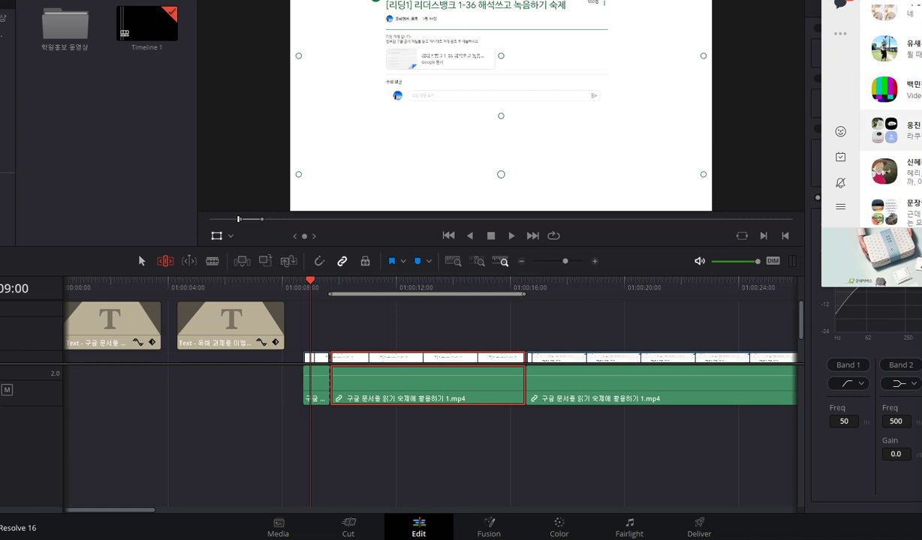
scroll(893, 157, "down", 1)
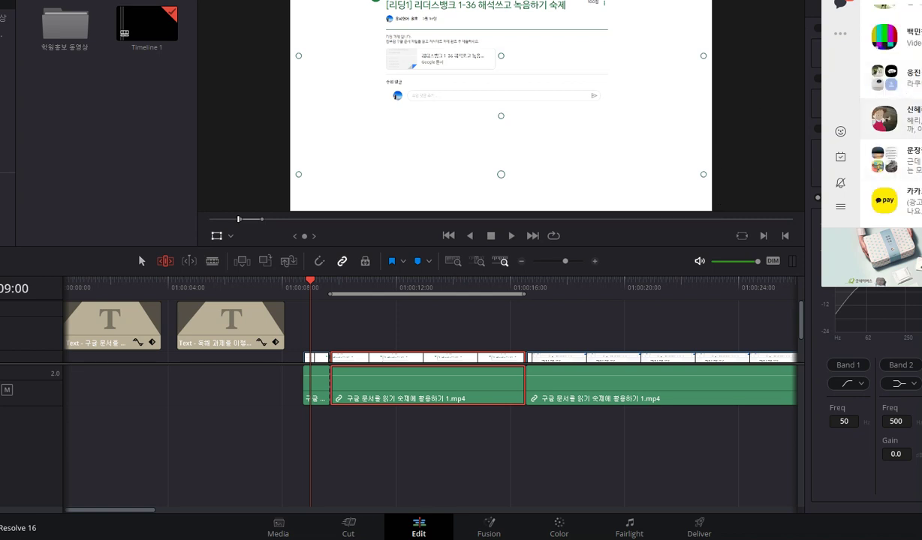
scroll(901, 119, "down", 3)
scroll(901, 105, "up", 6)
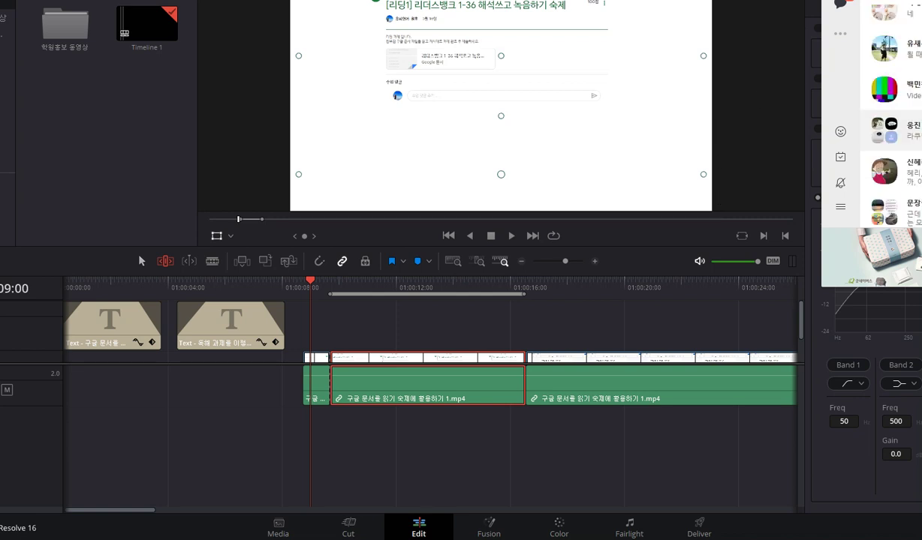
scroll(893, 120, "up", 1)
double_click(893, 147)
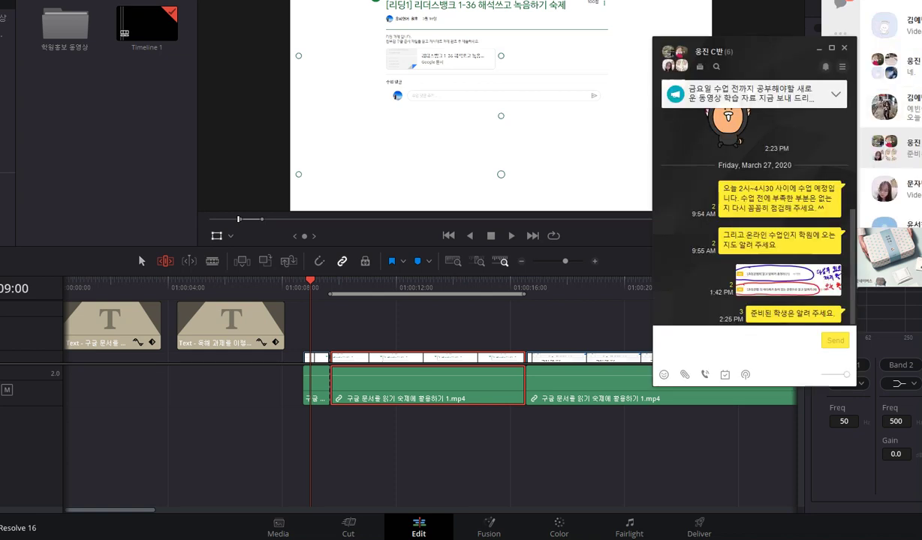
Check a parent's individual chat, close it, and open the 웅진 E반 group chat.
double_click(893, 108)
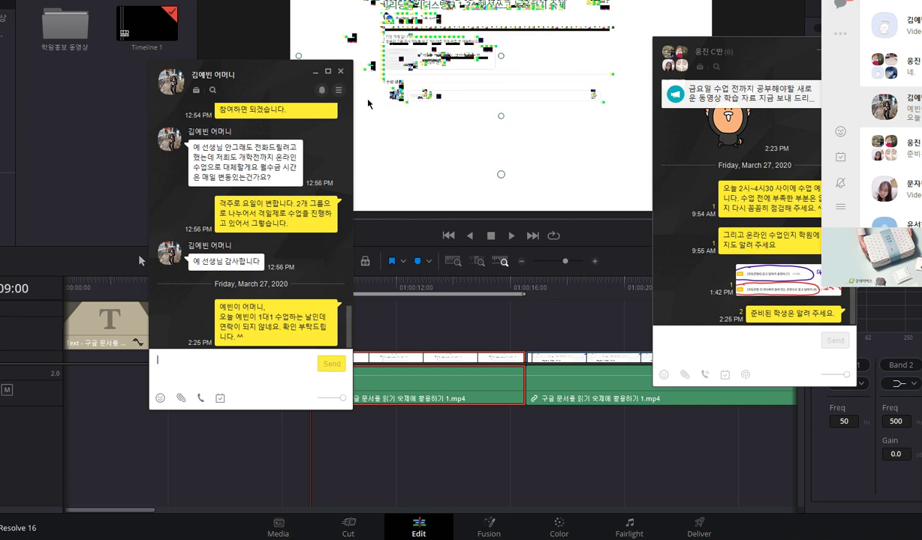
left_click(340, 71)
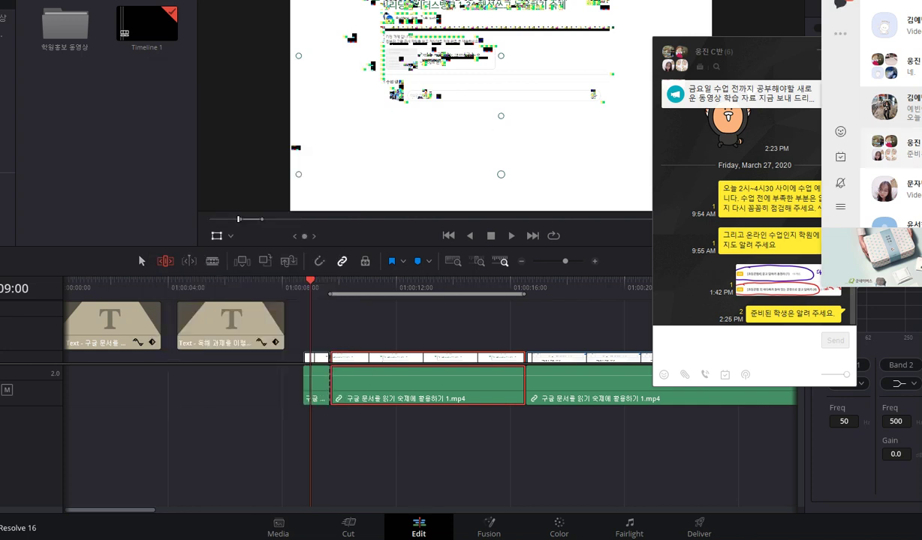
left_click(889, 66)
double_click(889, 66)
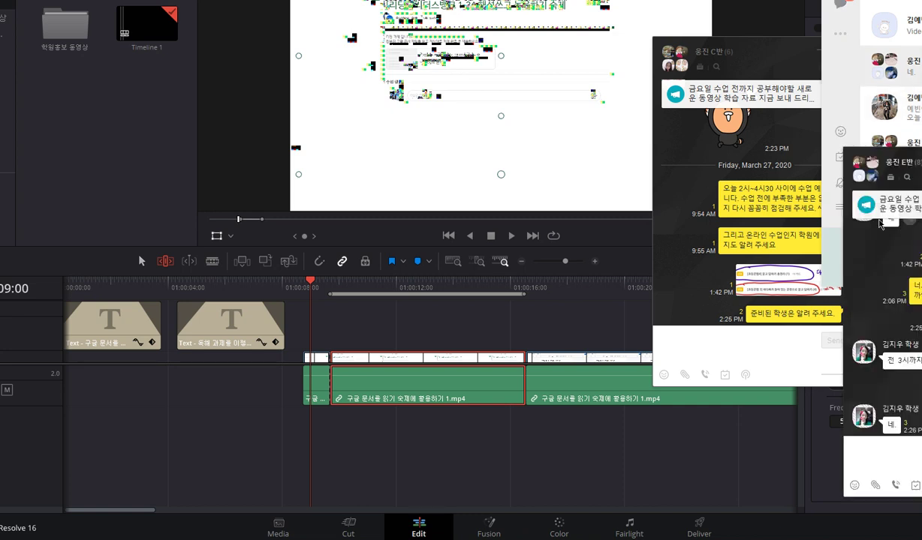
Move the 웅진 C반 chat window aside and switch back to DaVinci Resolve.
left_click(743, 55)
left_click_drag(742, 55, 723, 100)
left_click(848, 16)
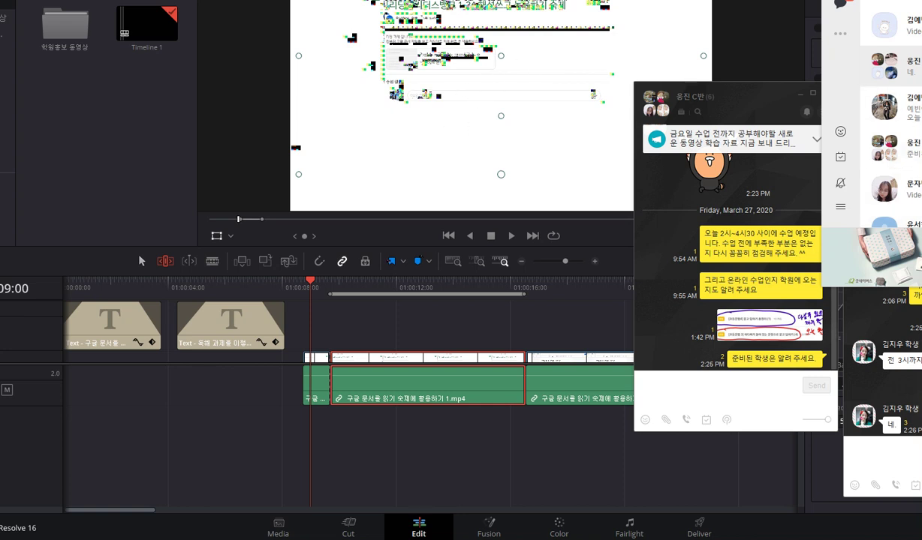
key("alt+Tab")
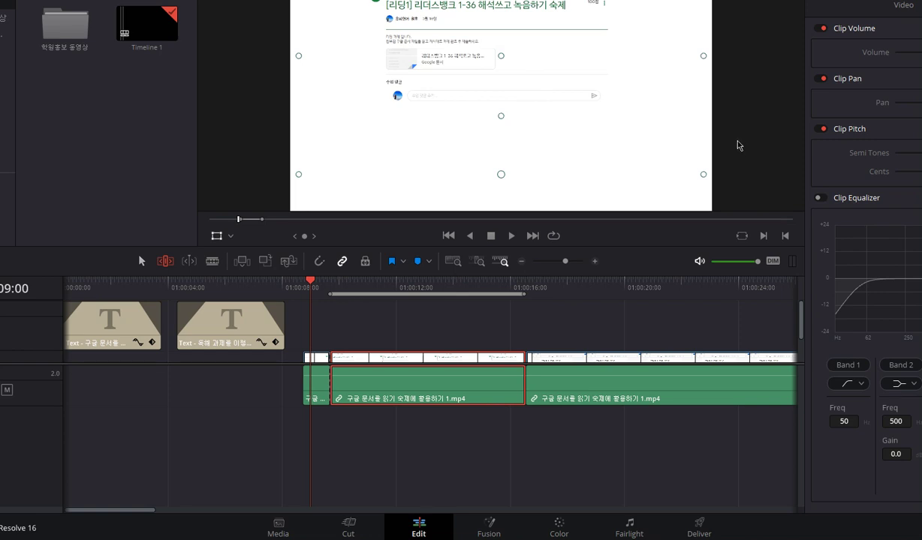
Turn Transform on and Dynamic Zoom off for the long clip.
left_click(908, 9)
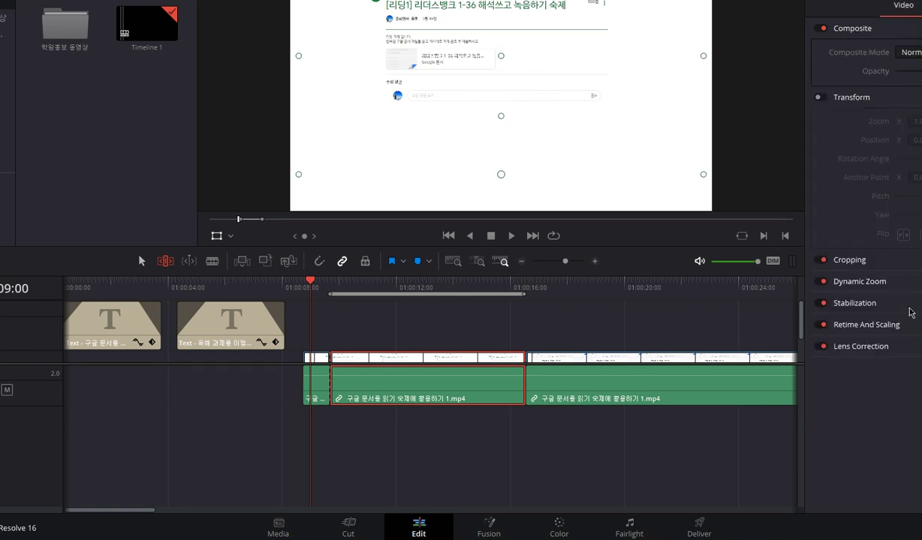
left_click(821, 98)
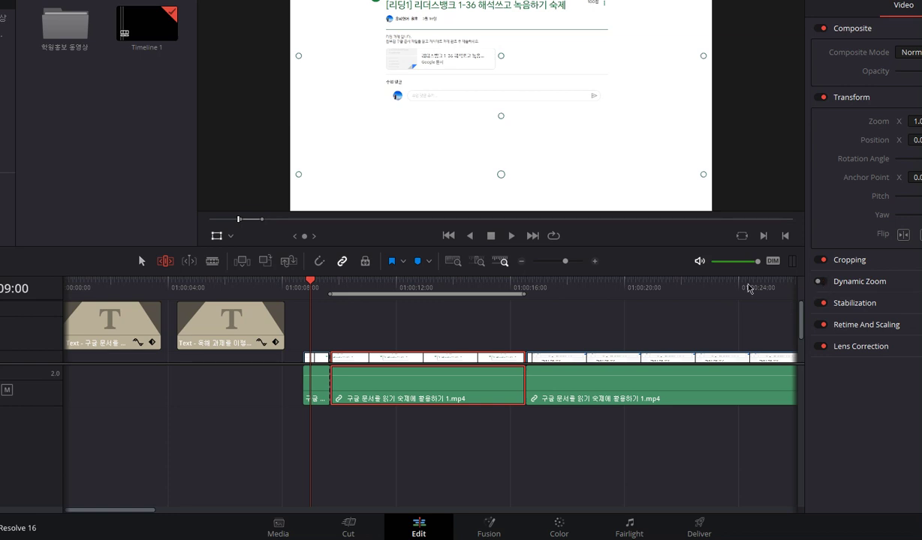
Turn off Dynamic Zoom for the short clip at 08:24 and preview it up to 09:06.
mouse_move(310, 280)
left_mouse_down()
mouse_move(342, 284)
mouse_move(304, 292)
left_mouse_up()
left_click(319, 381)
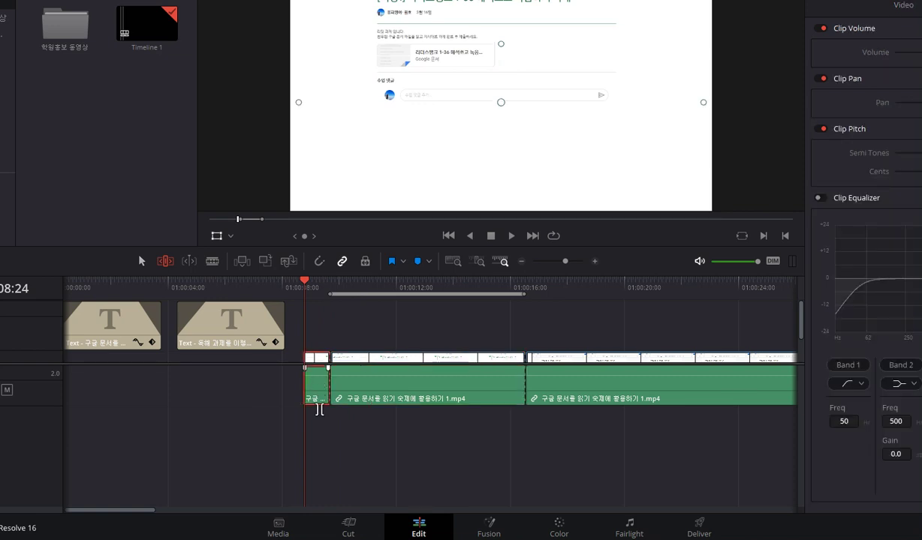
left_click(904, 10)
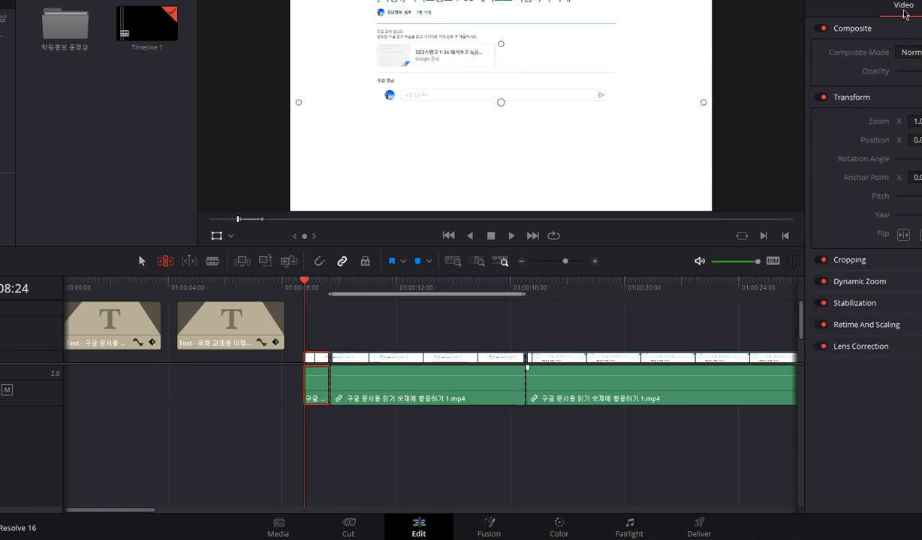
left_click(823, 282)
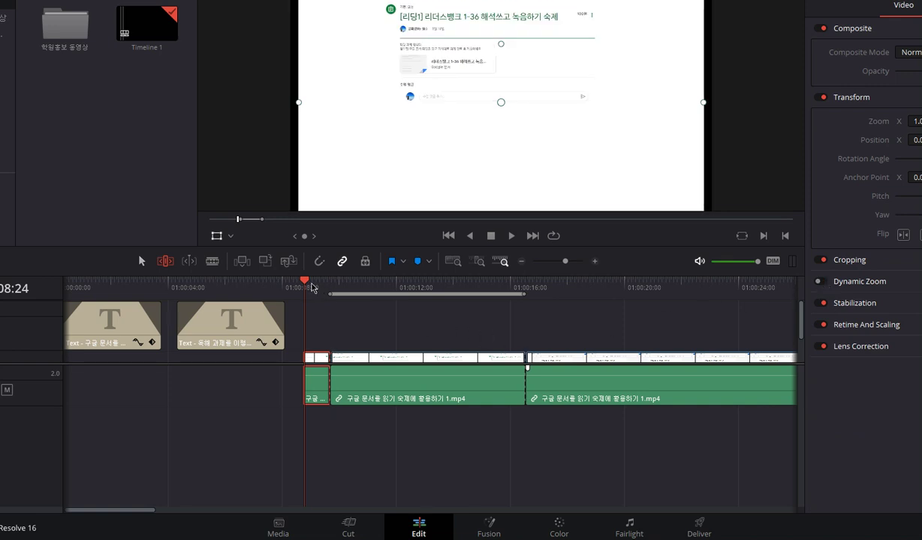
left_click_drag(304, 285, 316, 318)
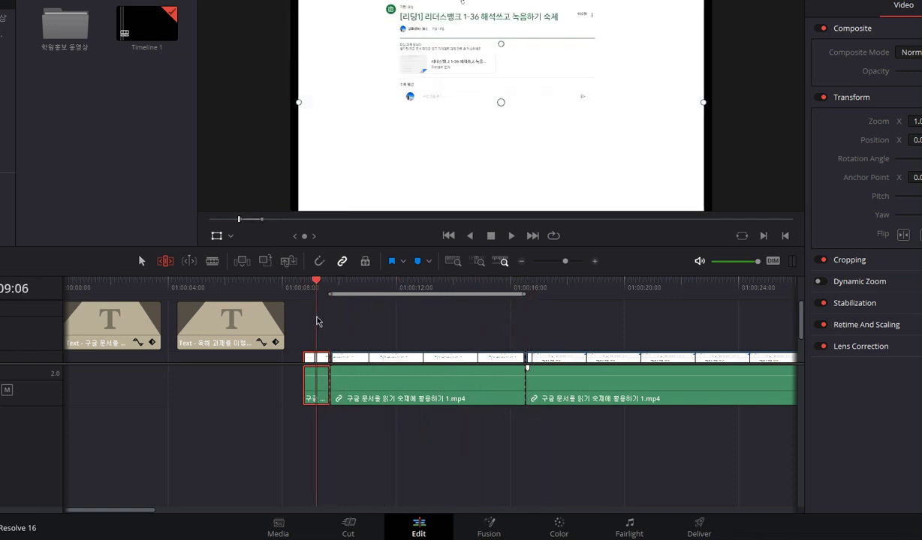
Open the curve editor on the long clip's video and display all of its parameter curves.
left_click(433, 395)
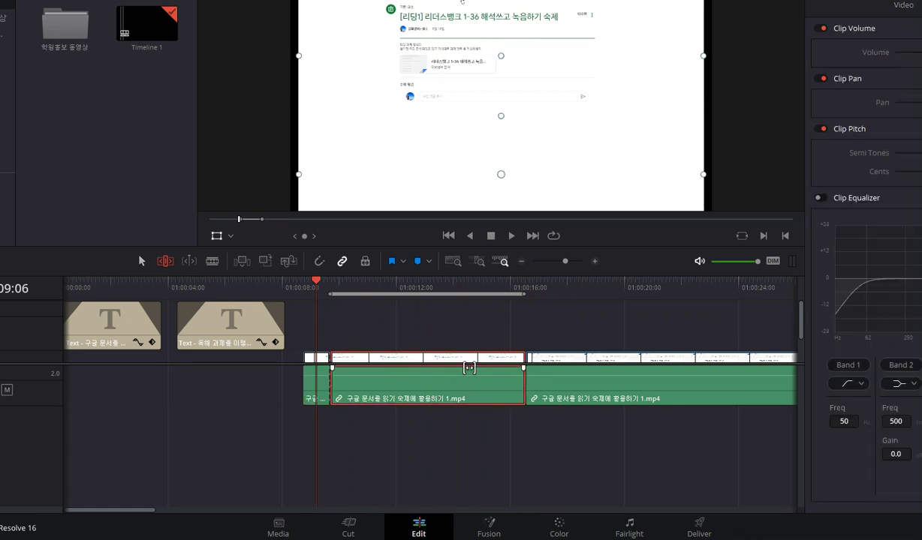
left_click(474, 361)
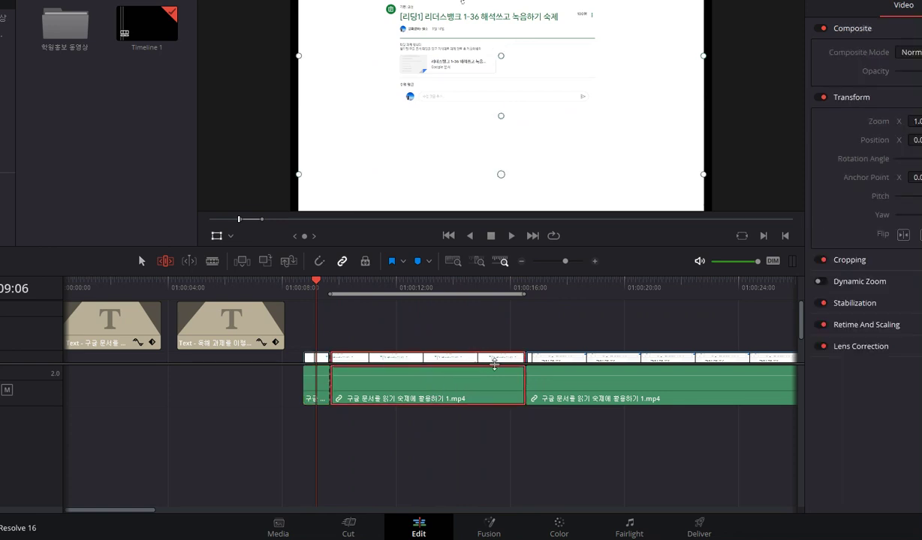
scroll(610, 340, "down", 2)
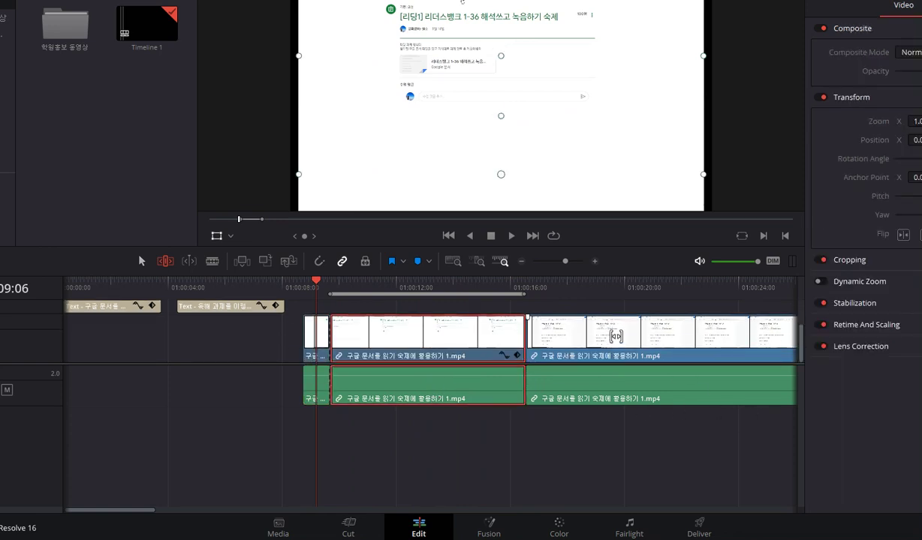
left_click(505, 353)
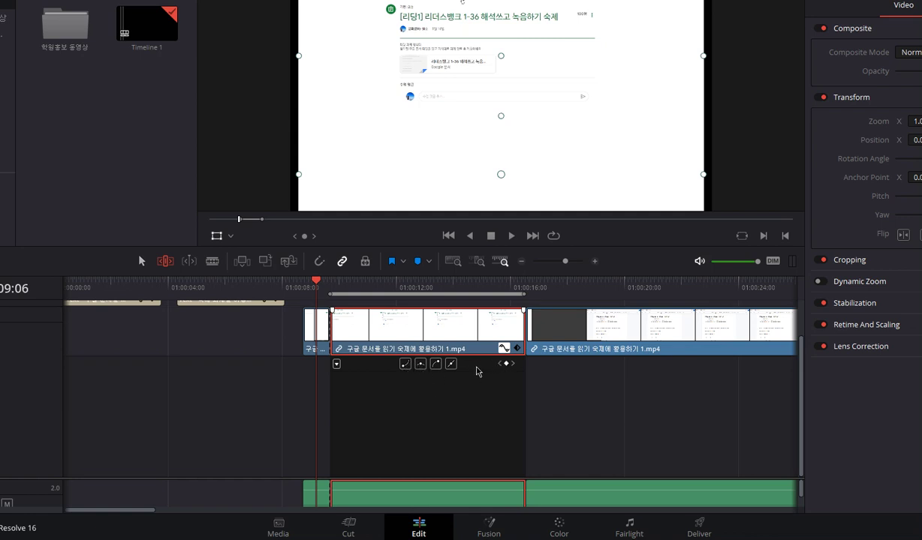
left_click(336, 365)
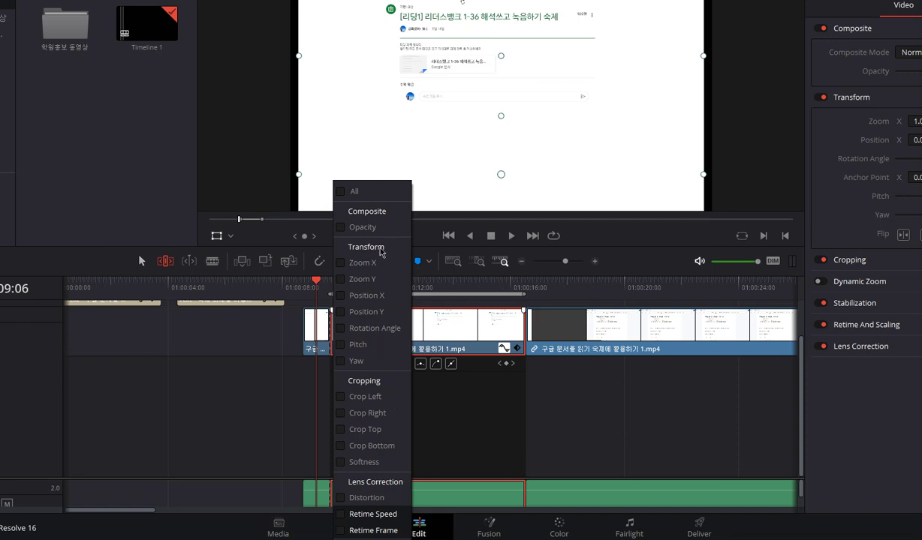
left_click(340, 193)
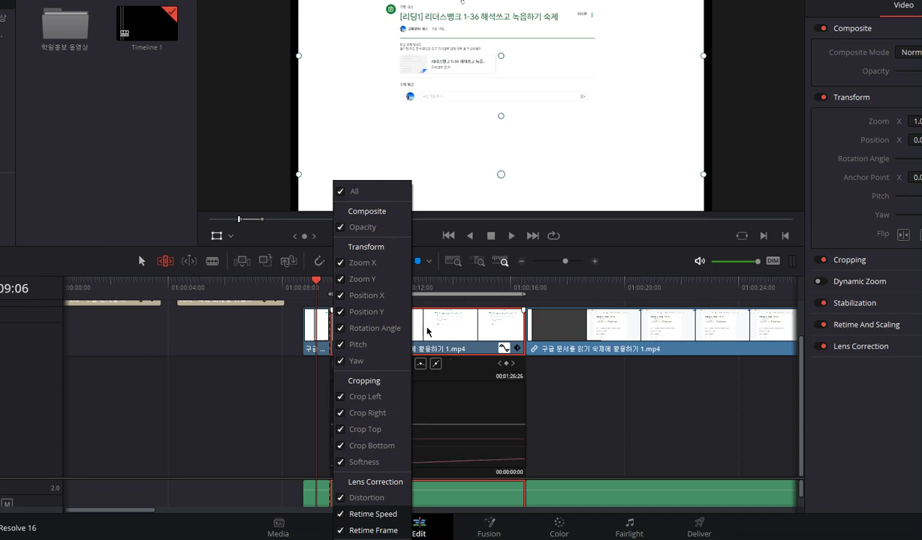
left_click(460, 400)
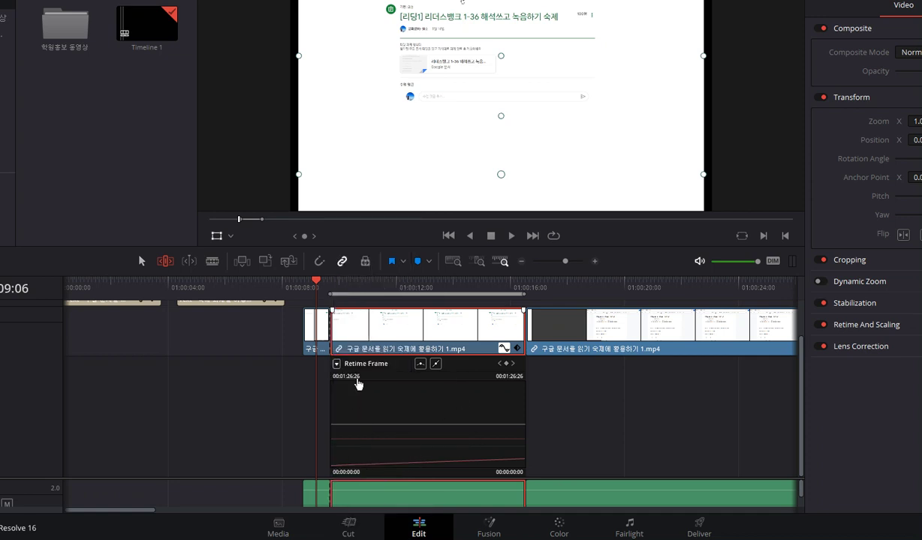
Turn Dynamic Zoom back on for the long clip and preview the timeline up to 11:02.
mouse_move(315, 284)
left_mouse_down()
mouse_move(356, 284)
mouse_move(315, 283)
left_mouse_up()
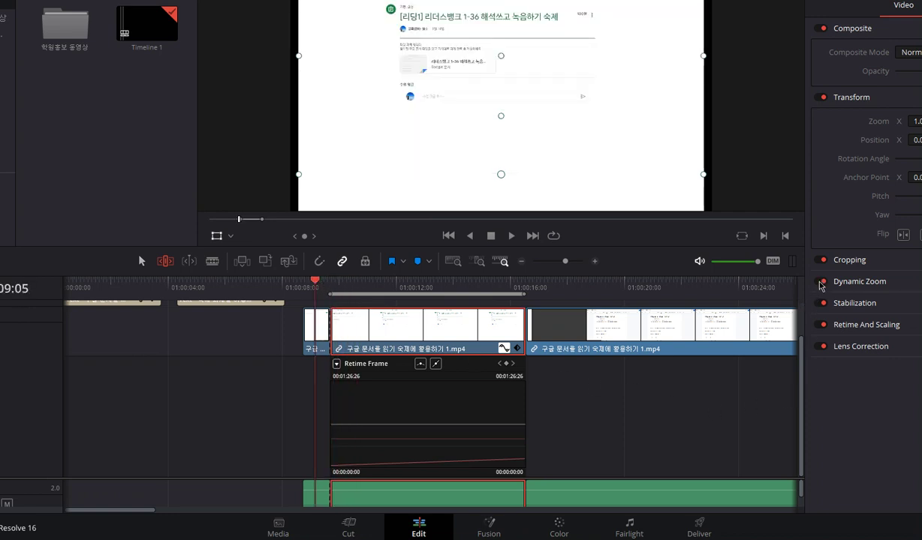
left_click_drag(314, 282, 371, 285)
Raise the long clip's Retime Frame curve and try switching it between smooth and linear interpolation.
left_click_drag(337, 466, 338, 435)
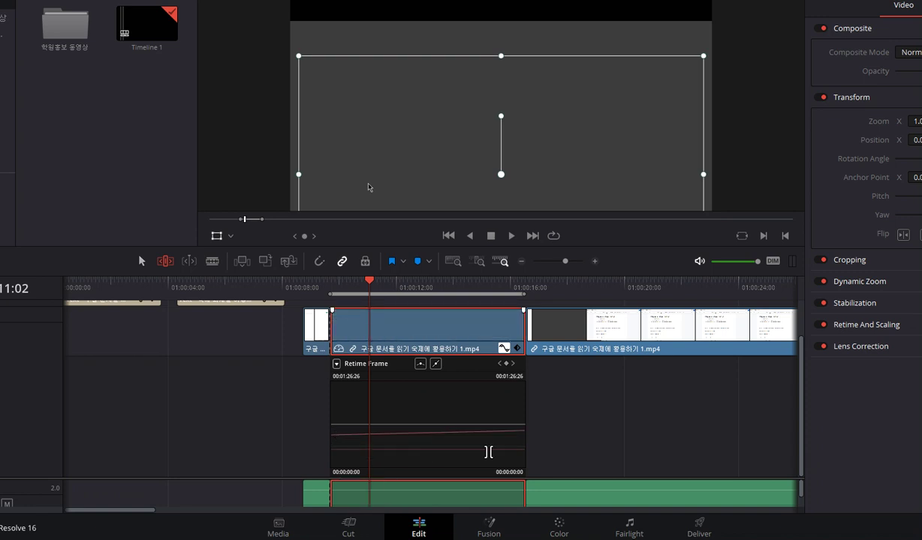
left_click(420, 363)
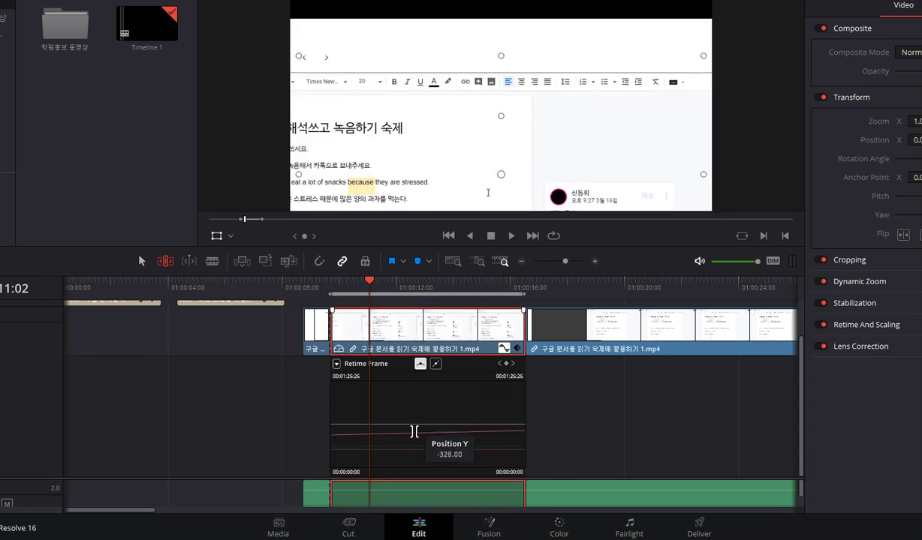
left_click(436, 366)
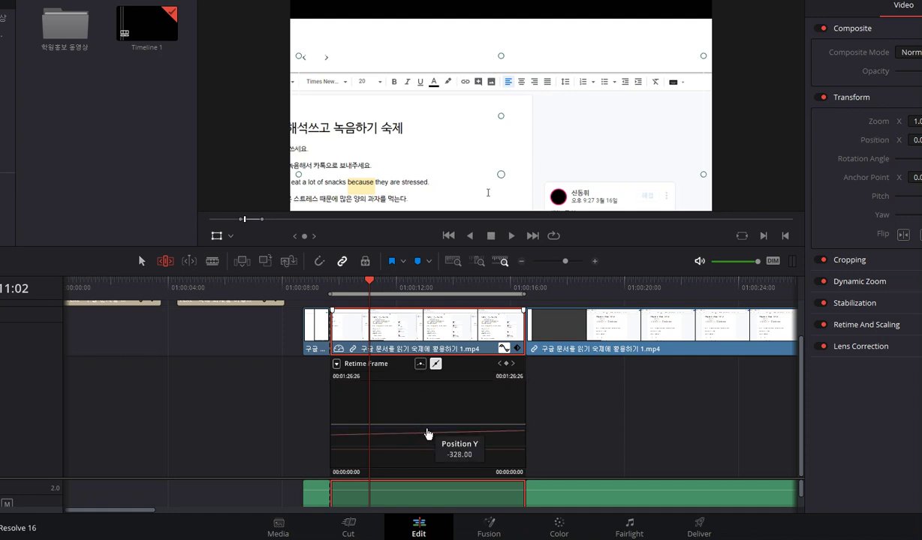
right_click(437, 405)
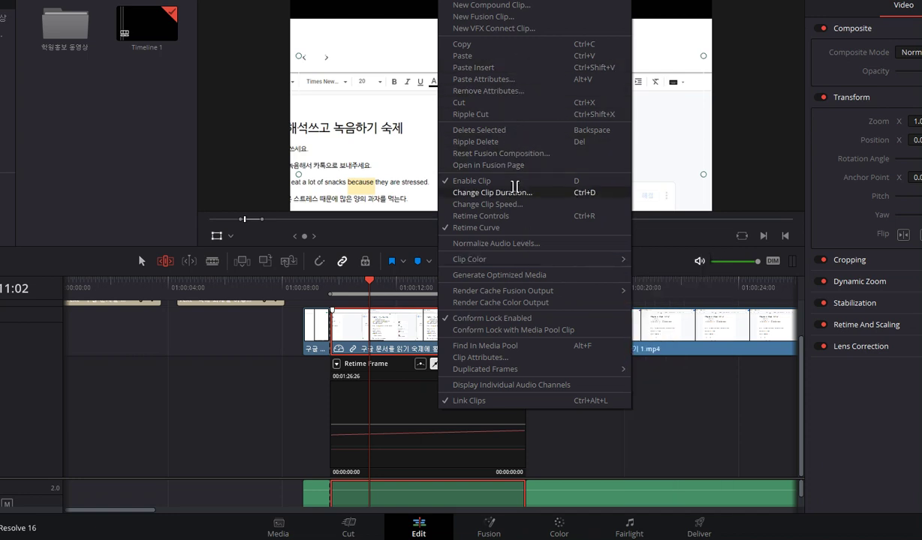
left_click(384, 394)
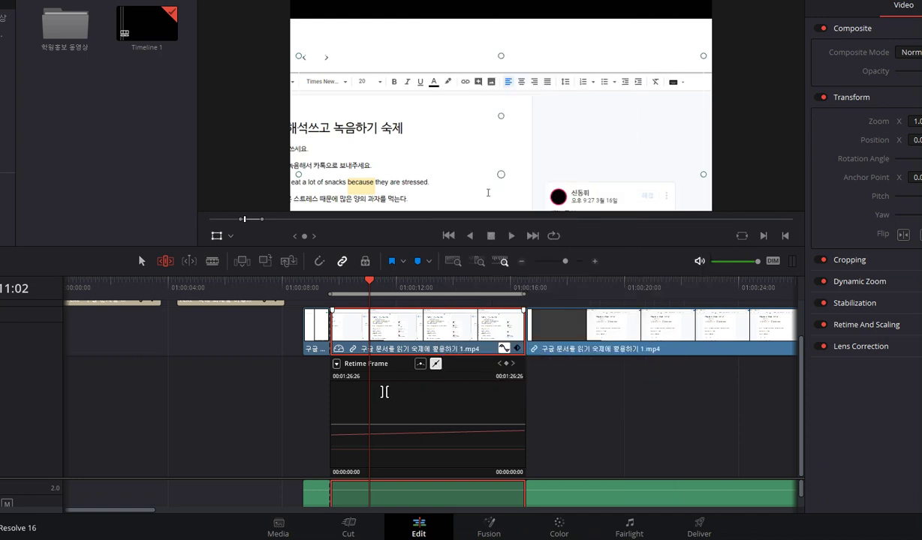
left_click(420, 364)
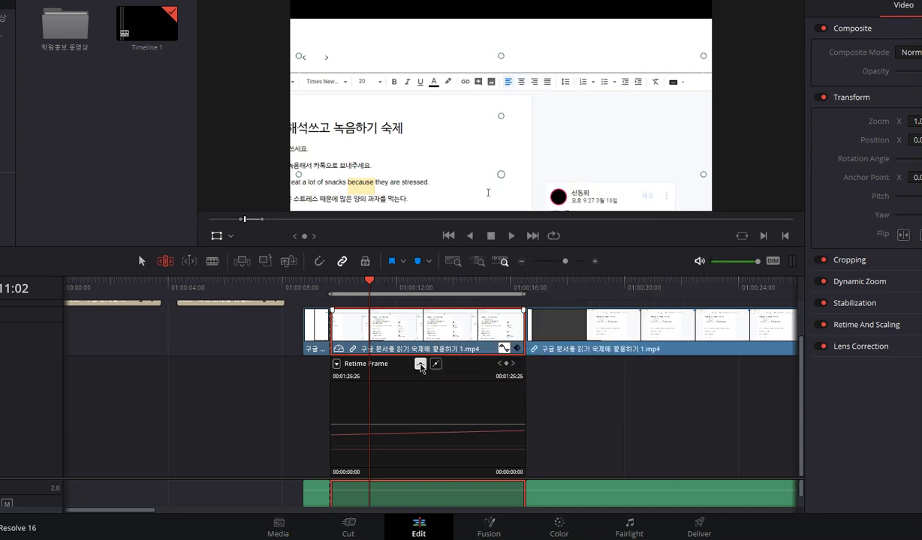
Try raising the long clip's Distortion curve to 0.27 and undo the change.
left_click(412, 419)
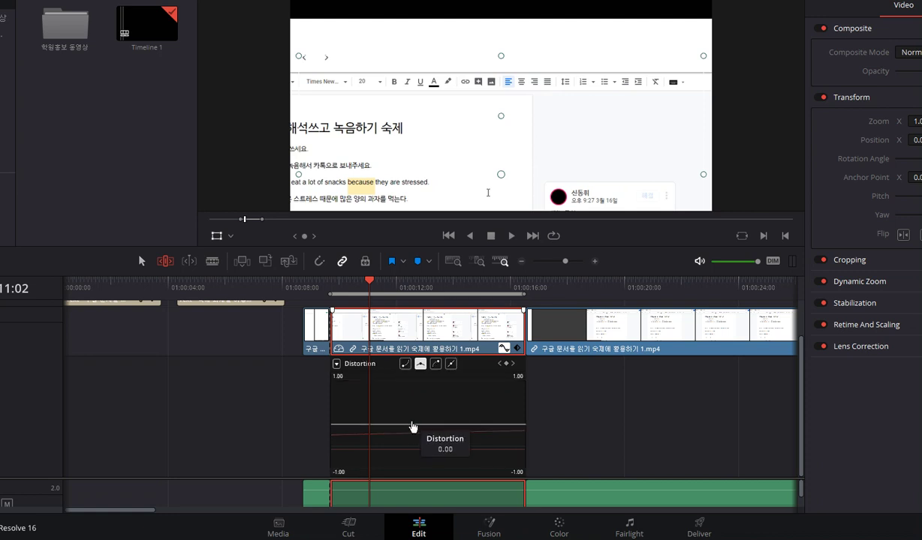
left_click_drag(412, 424, 411, 413)
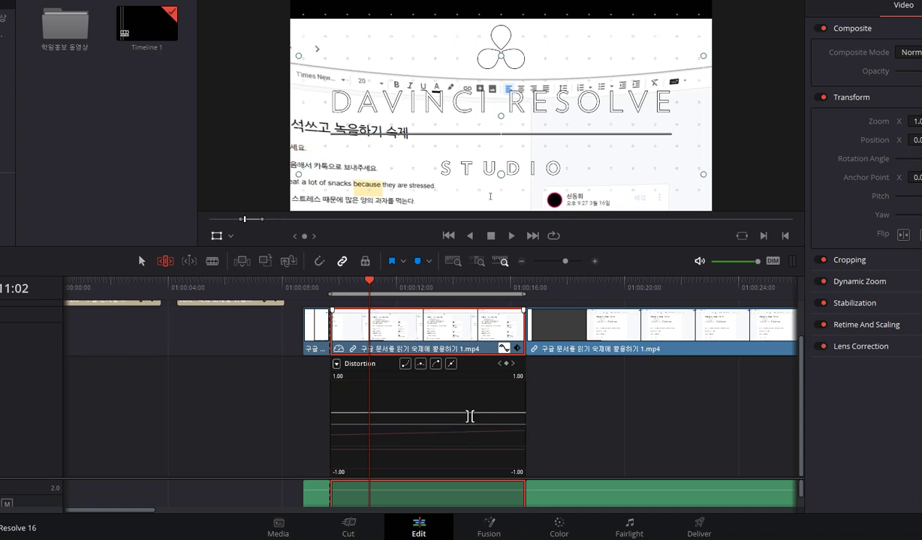
key("ctrl+z")
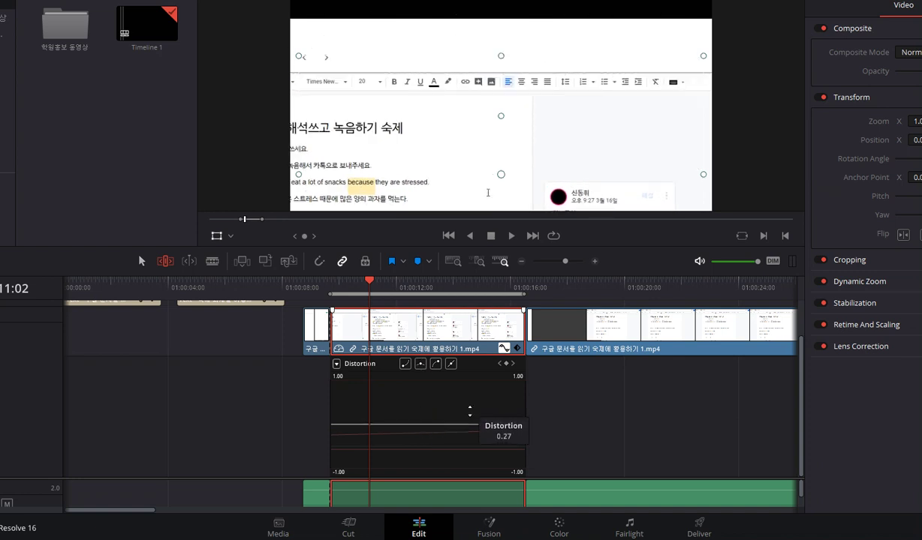
Try raising the long clip's Retime Speed curve slightly and undo the speed change.
left_click(428, 434)
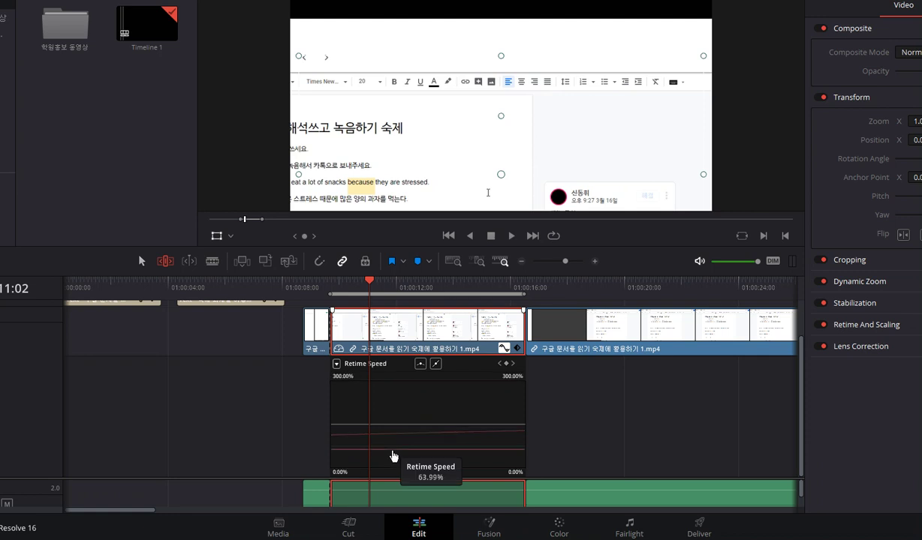
left_click_drag(392, 456, 391, 448)
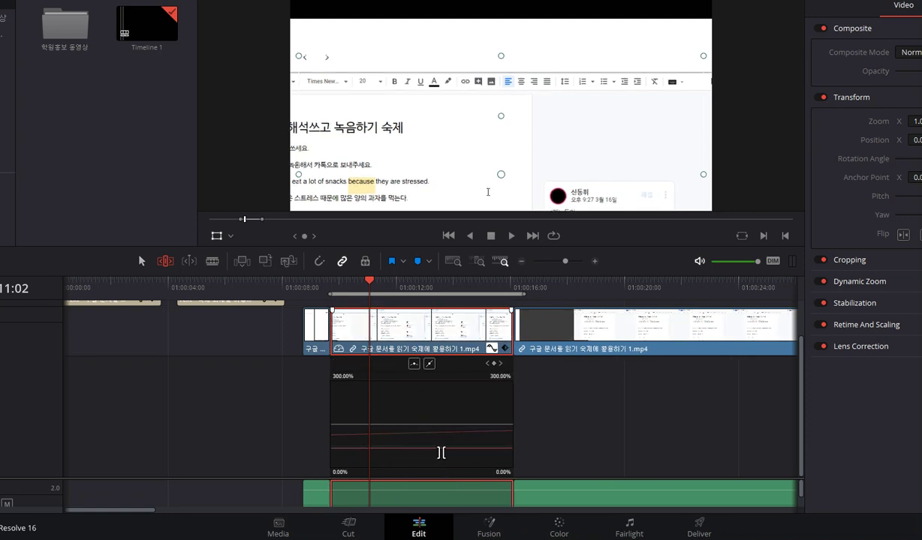
key("ctrl+z")
Scrub through the long clip to 14:23 and undo the remaining Retime Frame change.
left_click_drag(369, 283, 313, 296)
left_click_drag(325, 296, 475, 286)
key("ctrl+z")
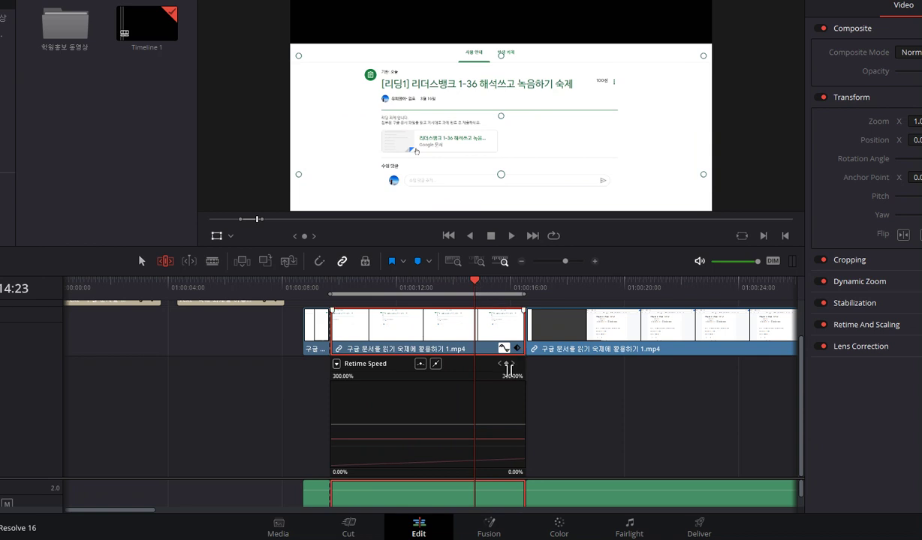
Move the playhead to 12:08 and try adjusting the long clip's Retime Speed curve with linear interpolation.
left_click_drag(474, 285, 404, 283)
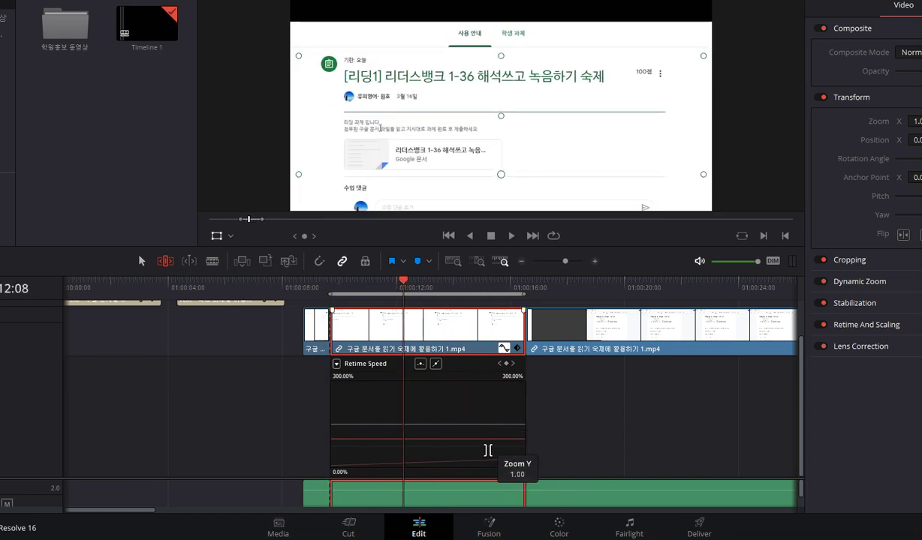
scroll(472, 426, "down", 1)
scroll(469, 432, "up", 1)
scroll(470, 430, "down", 1)
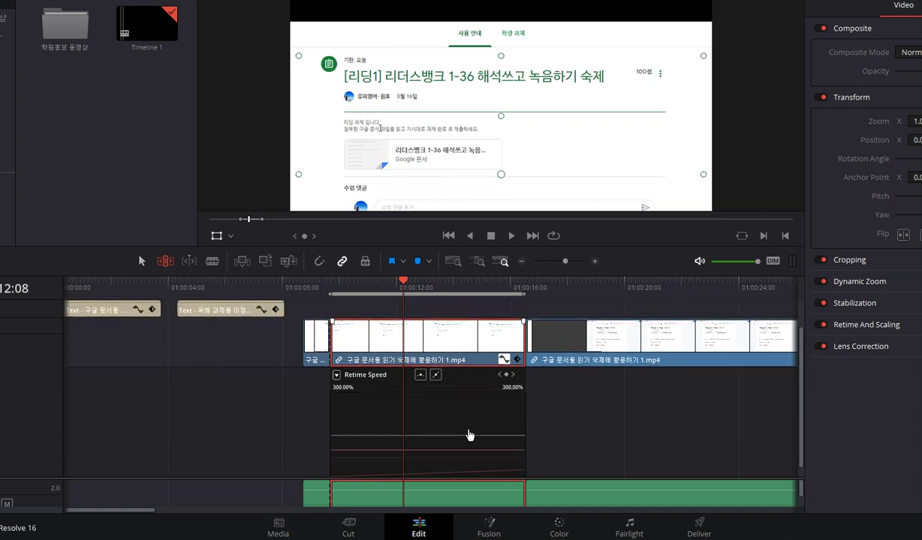
left_click(436, 365)
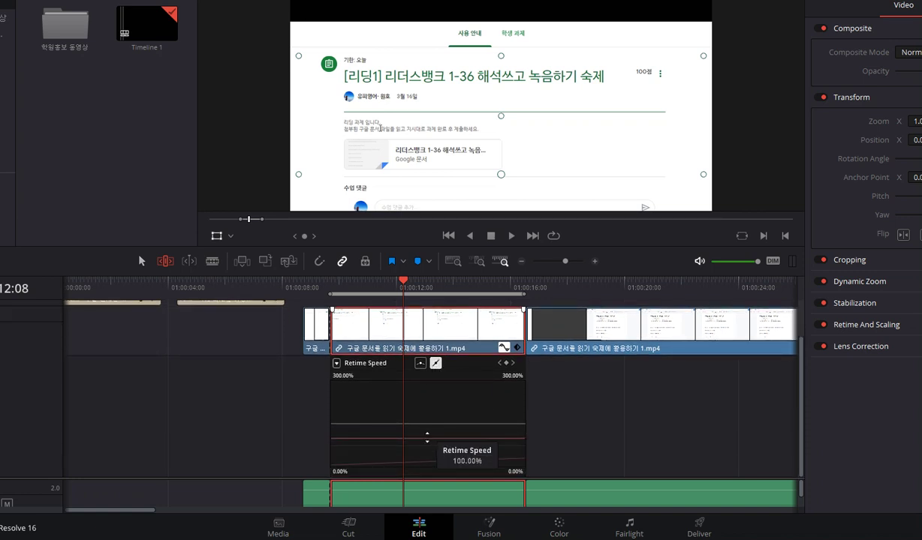
left_click_drag(426, 438, 438, 439)
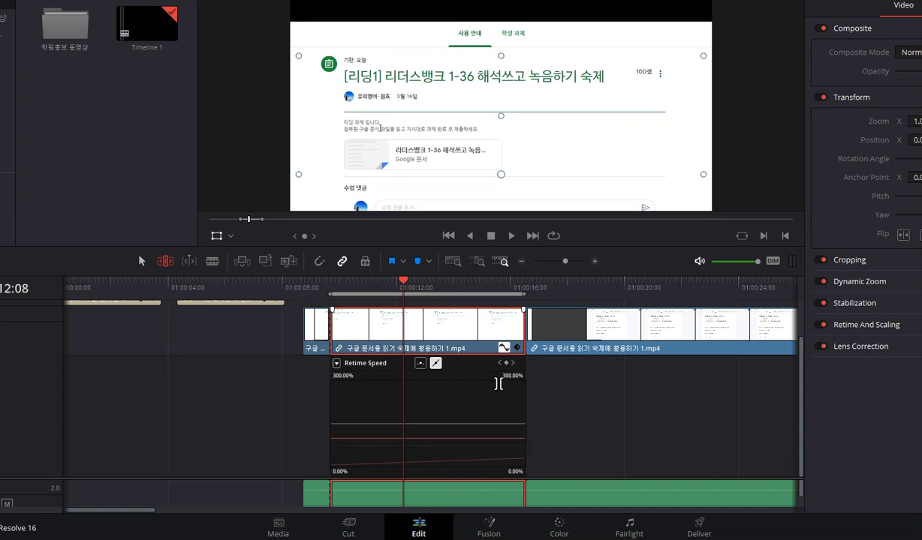
Collapse the long clip's curve editor and scrub through the clip to 12:27.
left_click(519, 348)
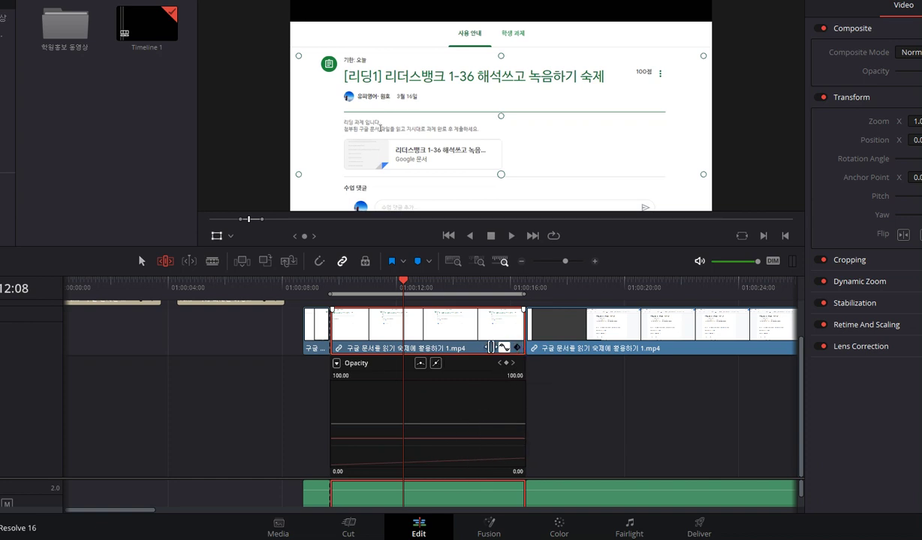
left_click(508, 347)
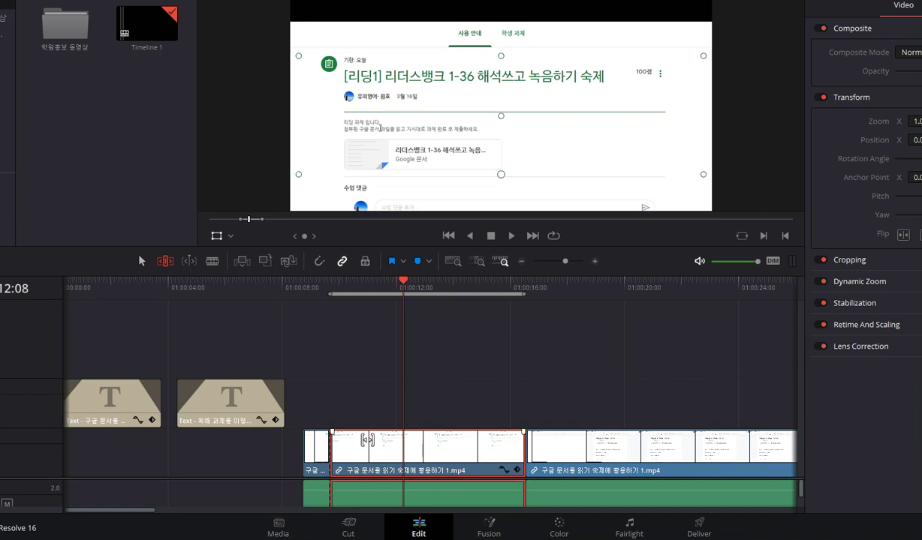
left_click(354, 286)
left_click_drag(339, 288, 423, 287)
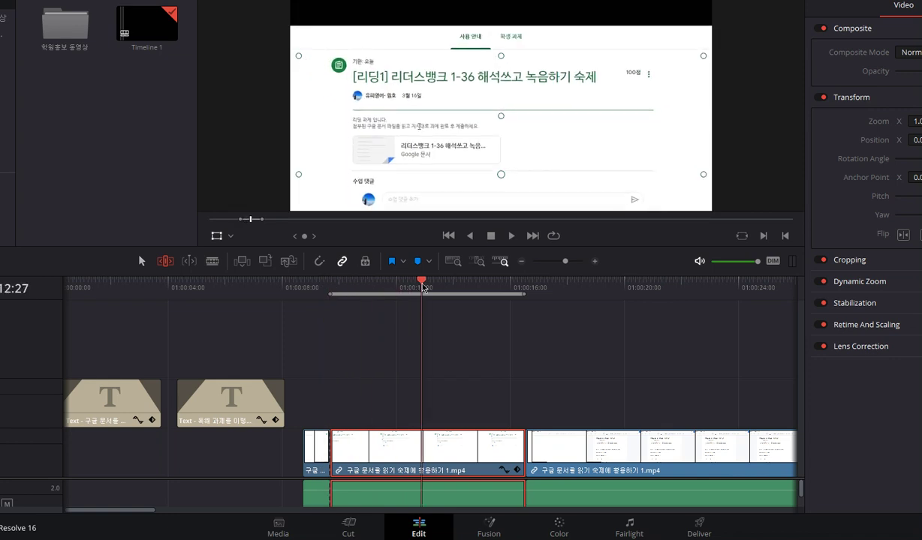
Reopen the long clip's curve editor and hide the Rotation Angle, Pitch, Yaw, Softness, Distortion, Retime Speed and Retime Frame curves.
left_click(502, 470)
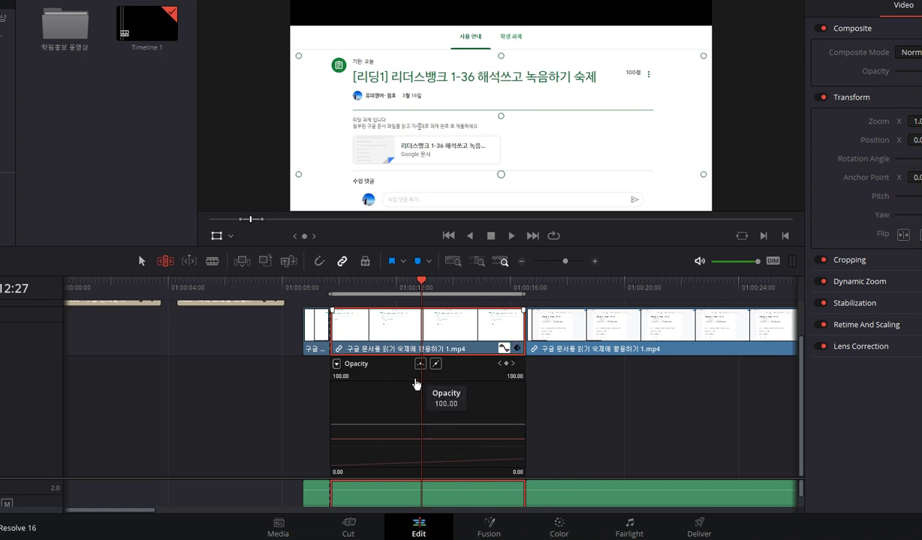
left_click(337, 364)
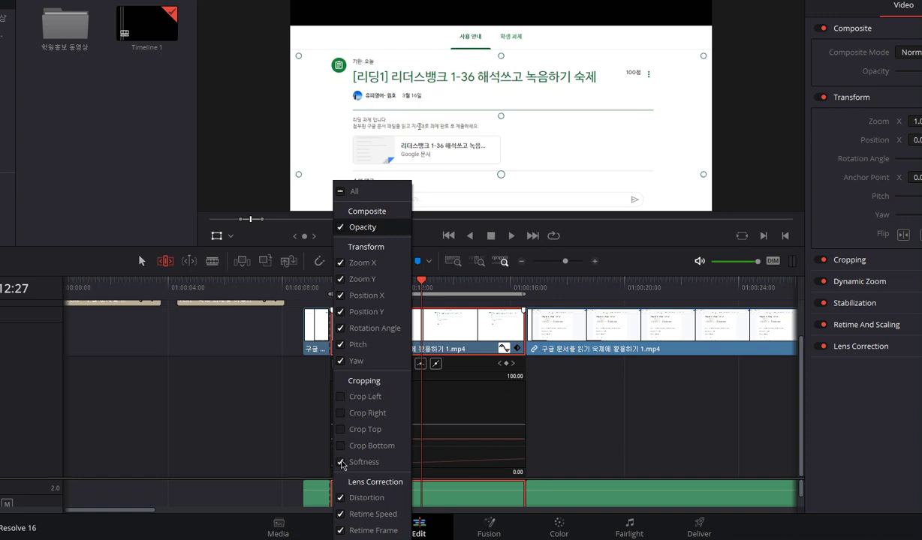
left_click(340, 515)
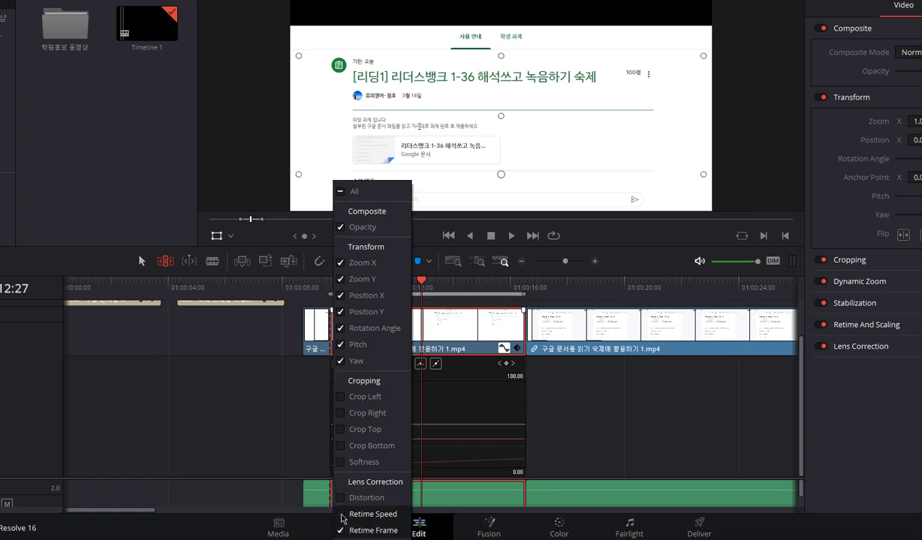
left_click(341, 531)
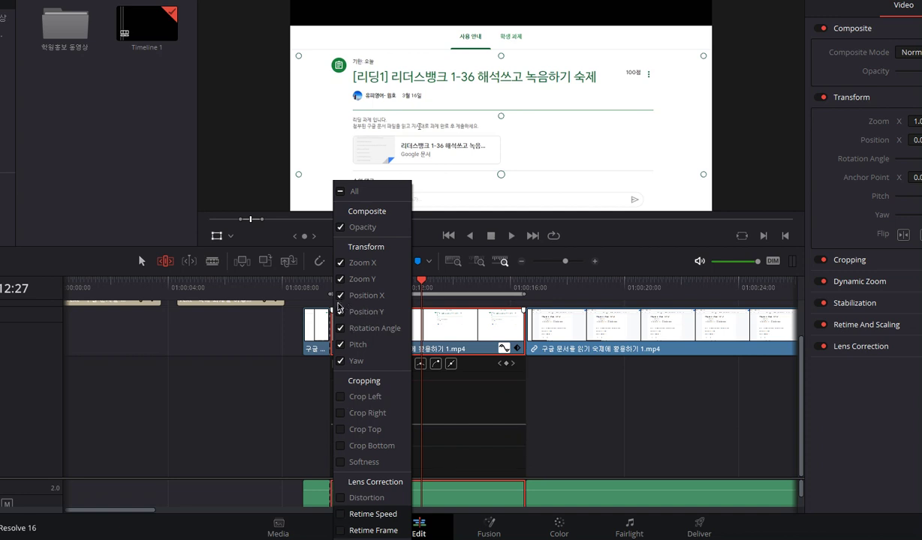
left_click(340, 362)
left_click(463, 412)
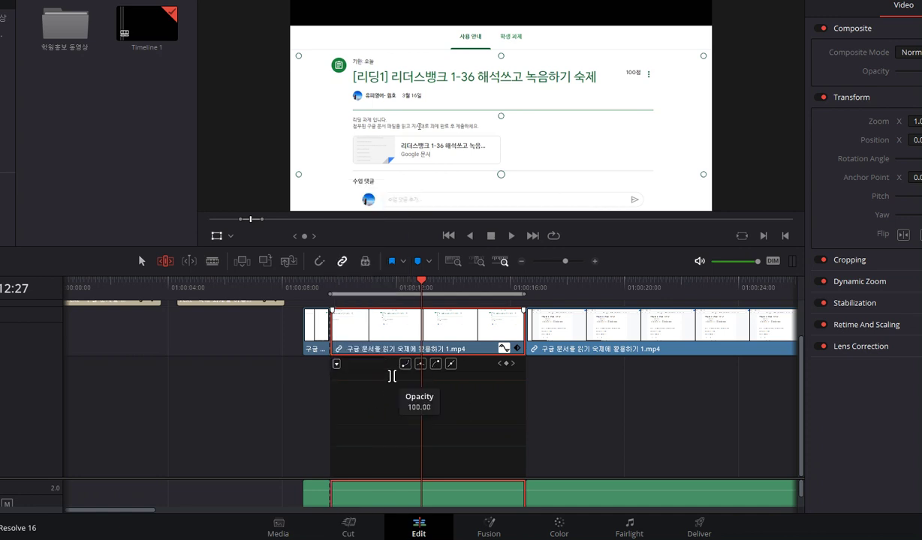
Raise the long clip's Zoom Y curve to about 1.2 to enlarge the picture.
left_click(359, 442)
mouse_move(361, 441)
left_mouse_down()
mouse_move(356, 447)
mouse_move(355, 426)
mouse_move(356, 439)
left_mouse_up()
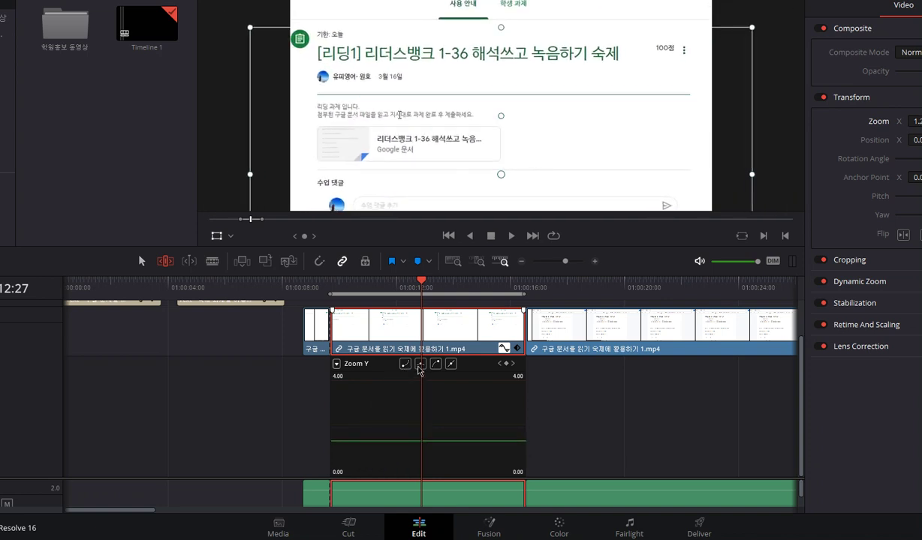
mouse_move(391, 443)
left_click_drag(391, 443, 391, 441)
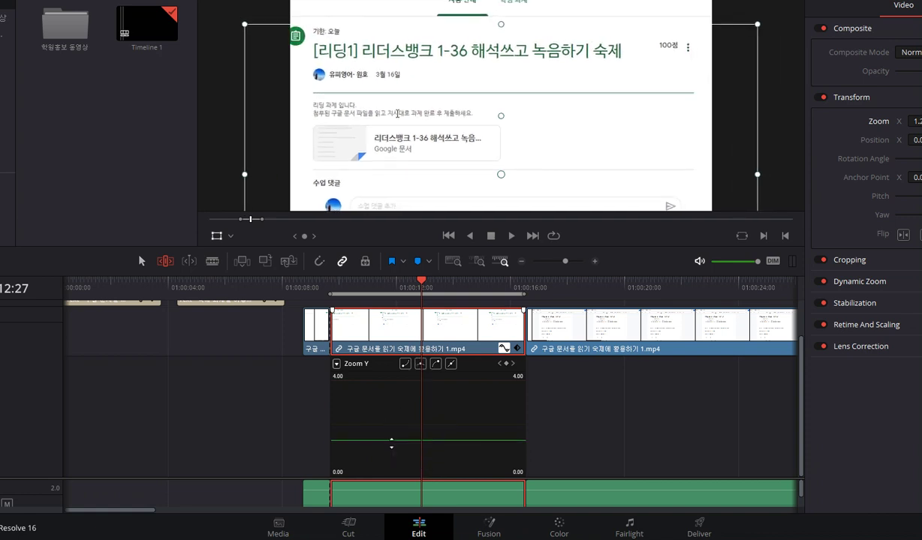
right_click(425, 406)
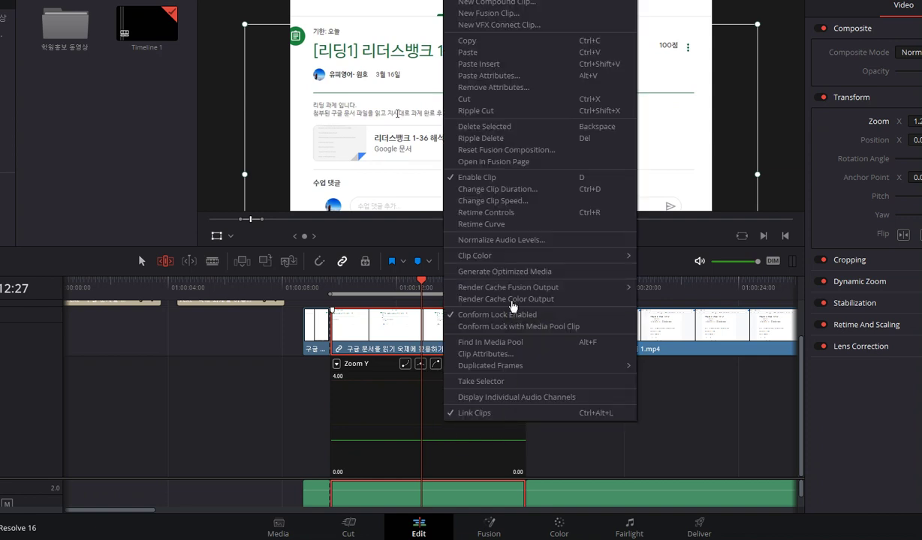
left_click(367, 422)
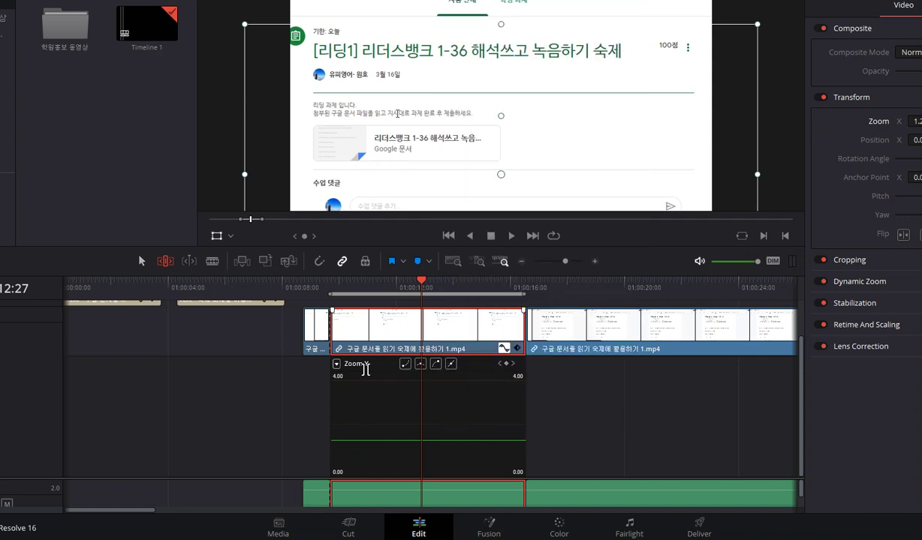
Display the Position X curve and lower it to about -294 with the playhead at 9:19.
left_click(336, 364)
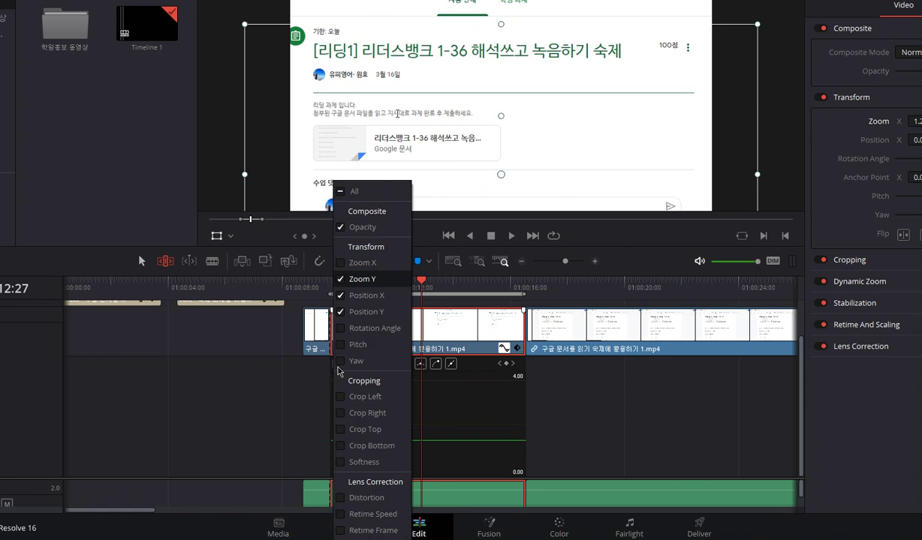
left_click(374, 297)
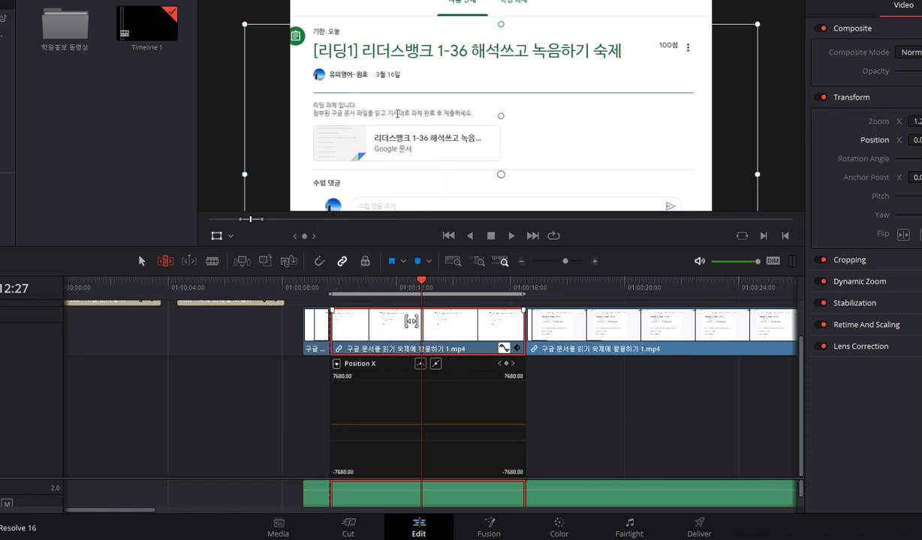
left_click_drag(423, 286, 331, 292)
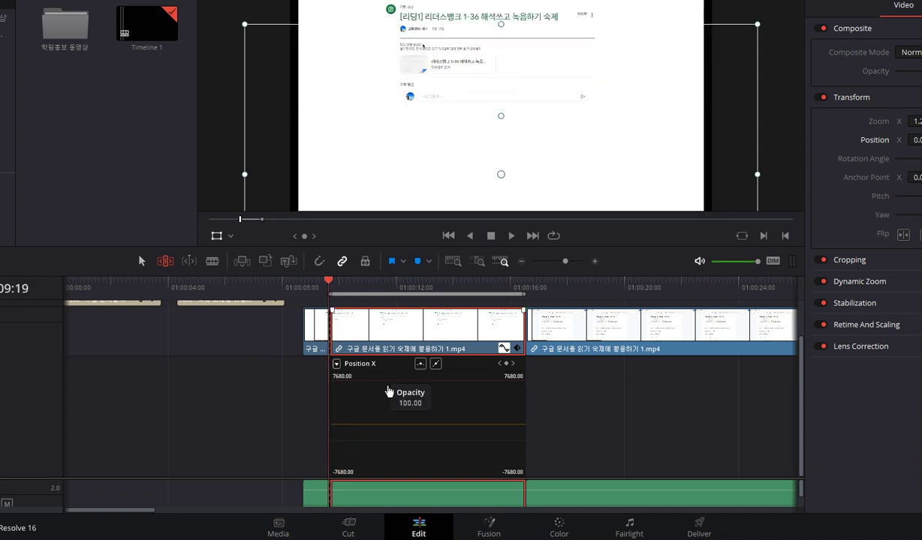
left_click_drag(346, 426, 347, 429)
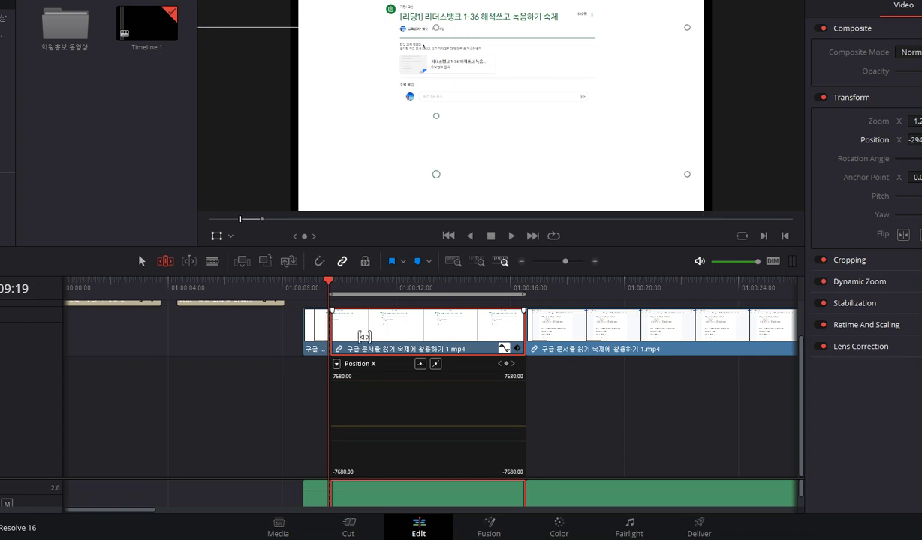
Move the playhead to 13:13, switch to the Position Y curve and lower it slightly to shift the picture.
left_click_drag(328, 283, 436, 283)
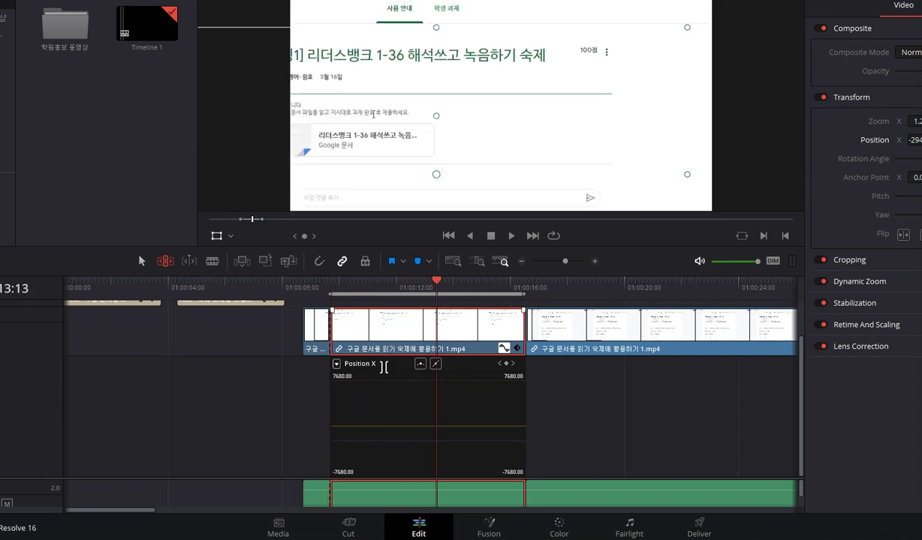
left_click(391, 433)
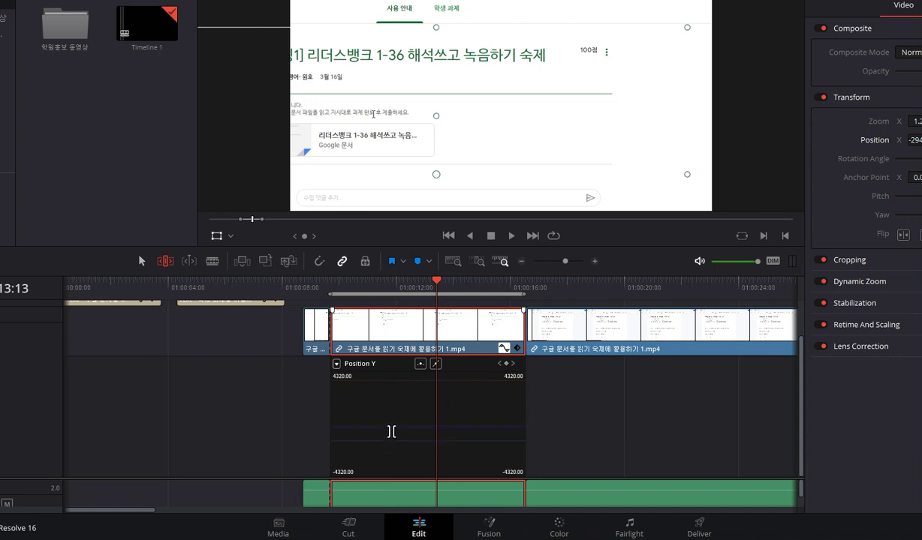
left_click_drag(391, 428, 391, 430)
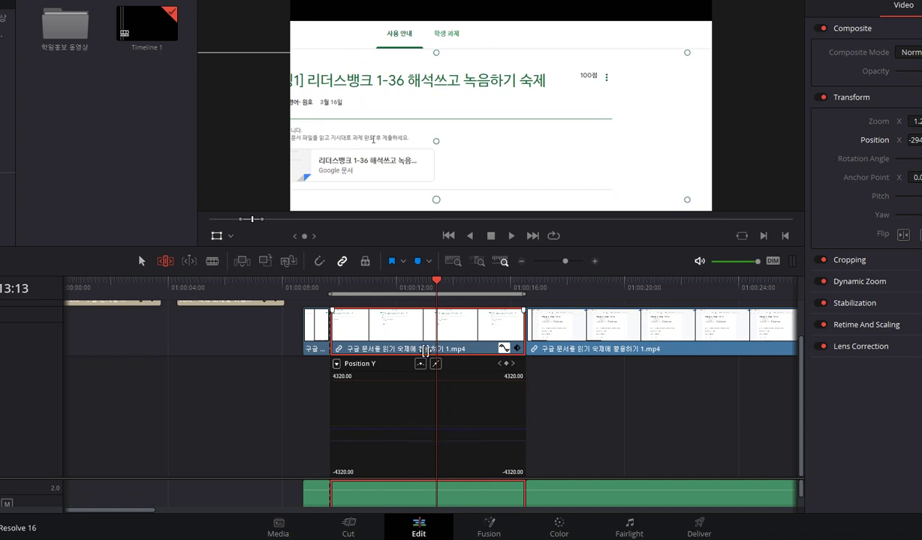
Switch to the messenger app, send "?" in the most recent conversation and close the chat.
key("alt+Tab")
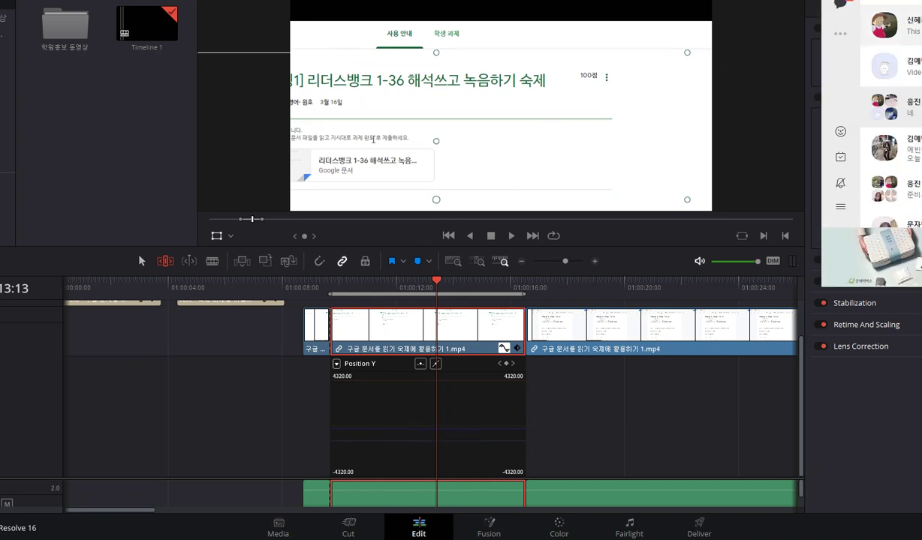
double_click(901, 26)
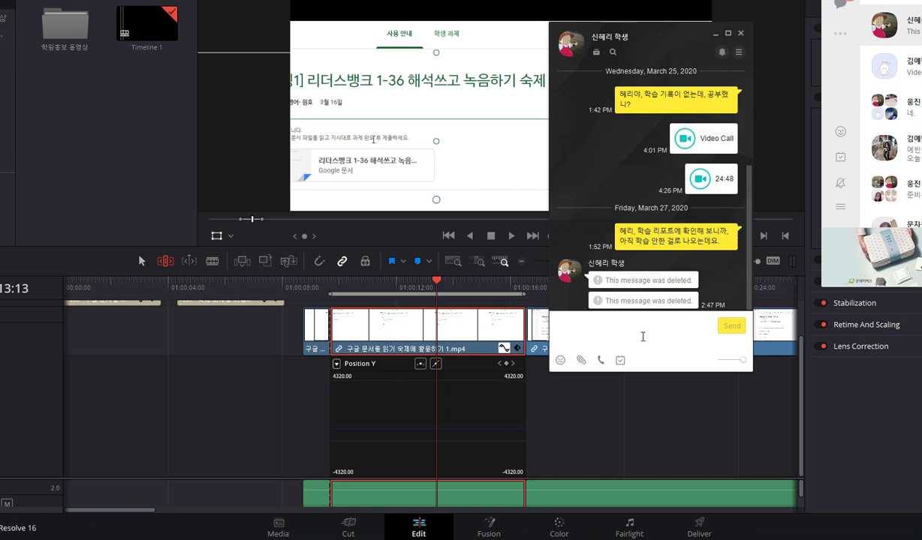
type("?")
key("Return")
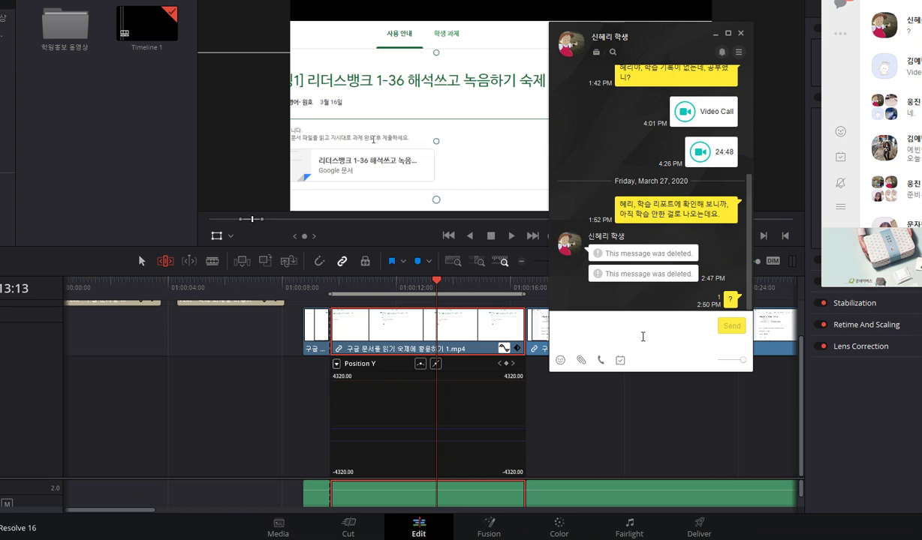
key("Escape")
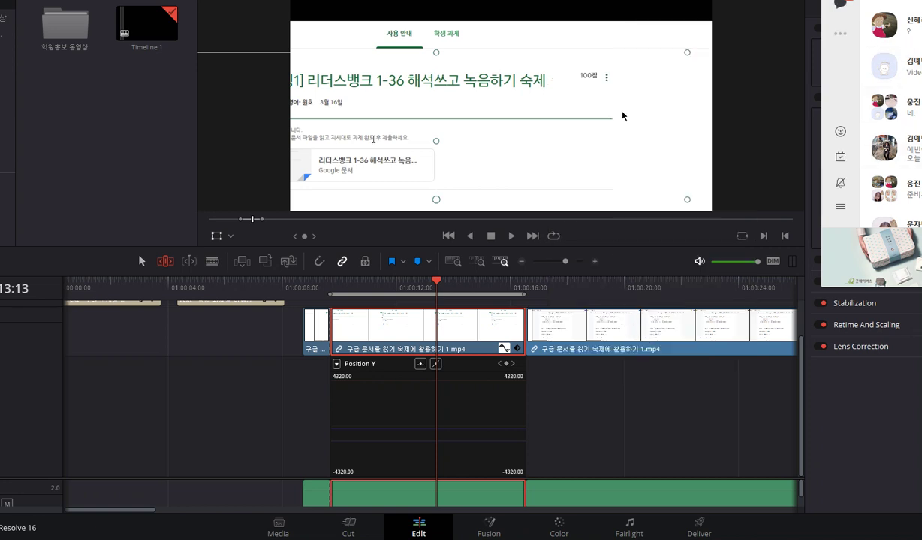
Display the long clip's Zoom X curve and raise it to about 1.4.
left_click(337, 366)
left_click(337, 365)
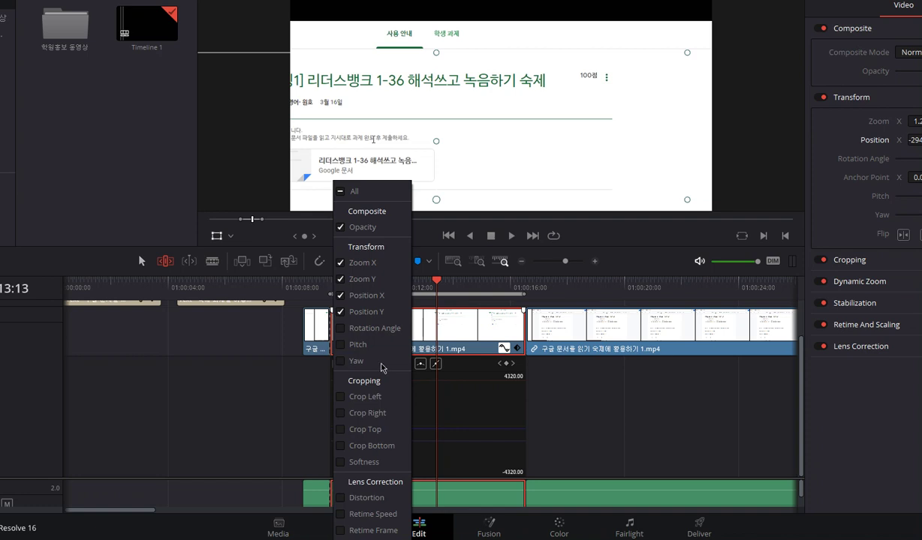
left_click(450, 400)
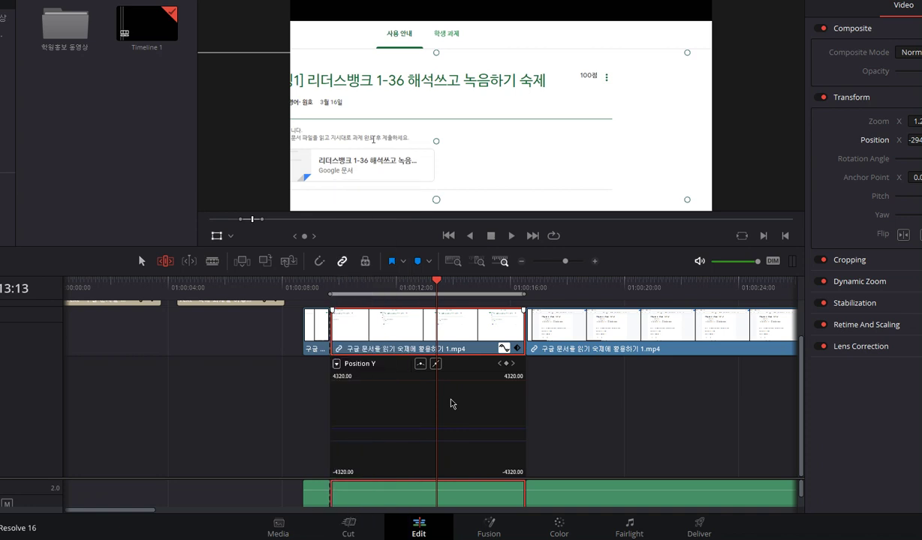
left_click(336, 365)
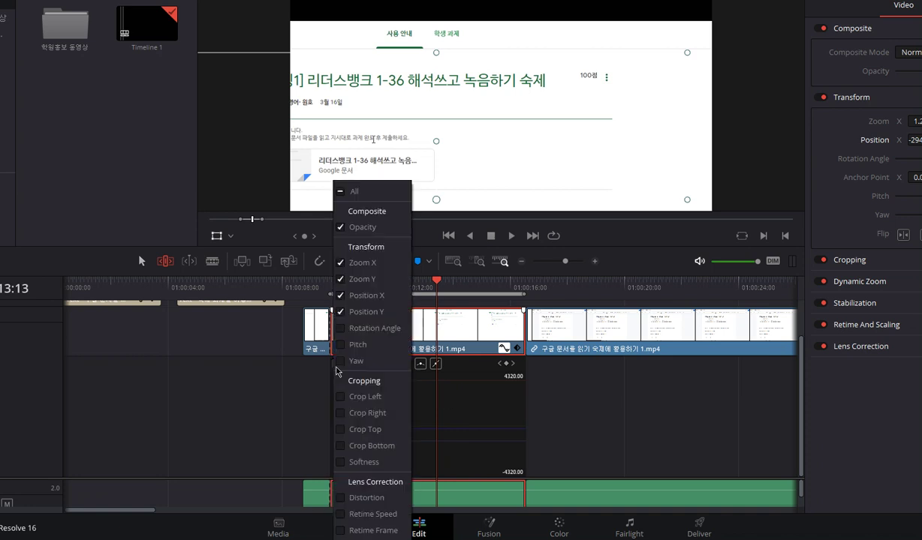
left_click(376, 264)
left_click_drag(402, 443, 404, 442)
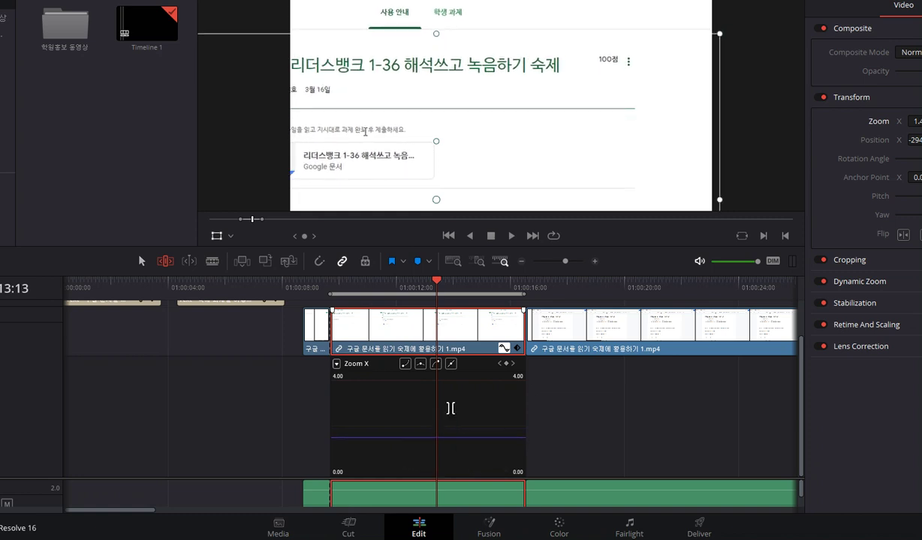
Lower the Zoom X curve to about 1.1 with the playhead at 10:08 and return the playhead to 9:18.
left_click_drag(424, 284, 346, 289)
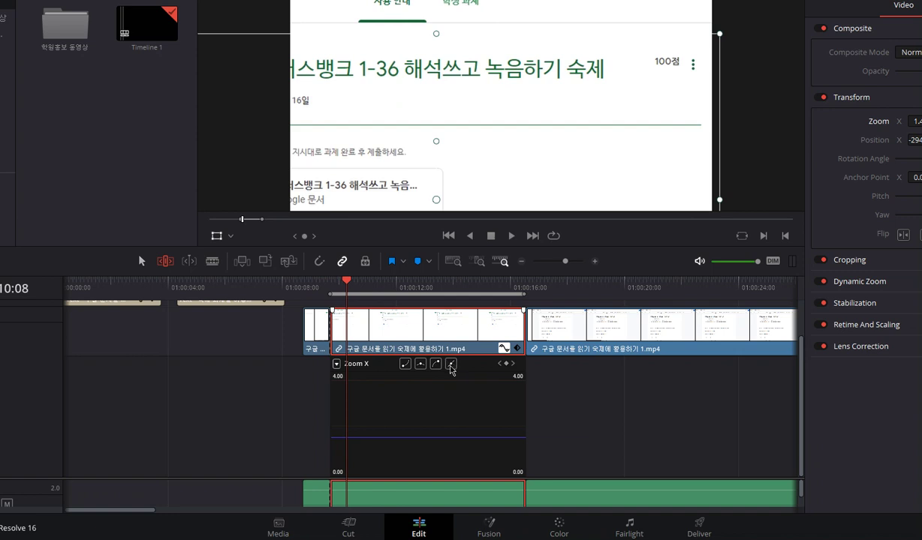
left_click_drag(461, 438, 463, 444)
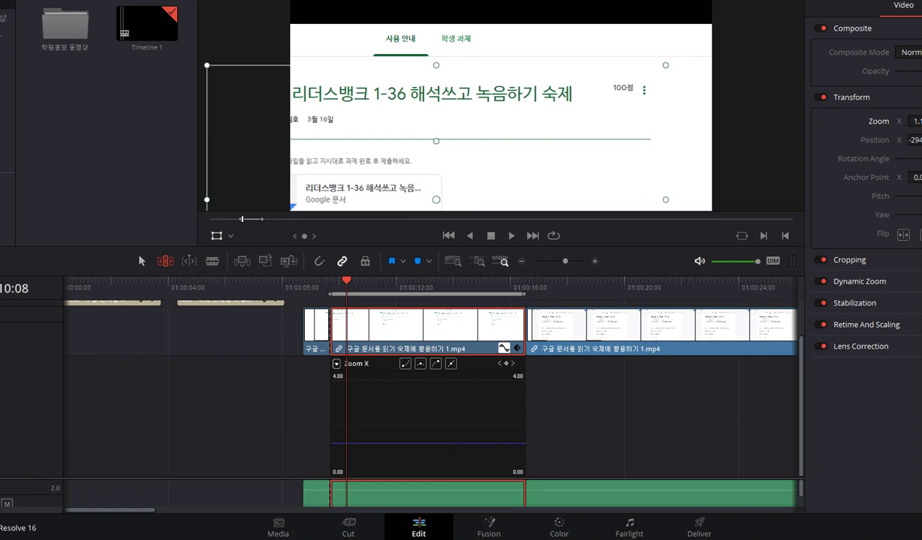
key("alt+Tab")
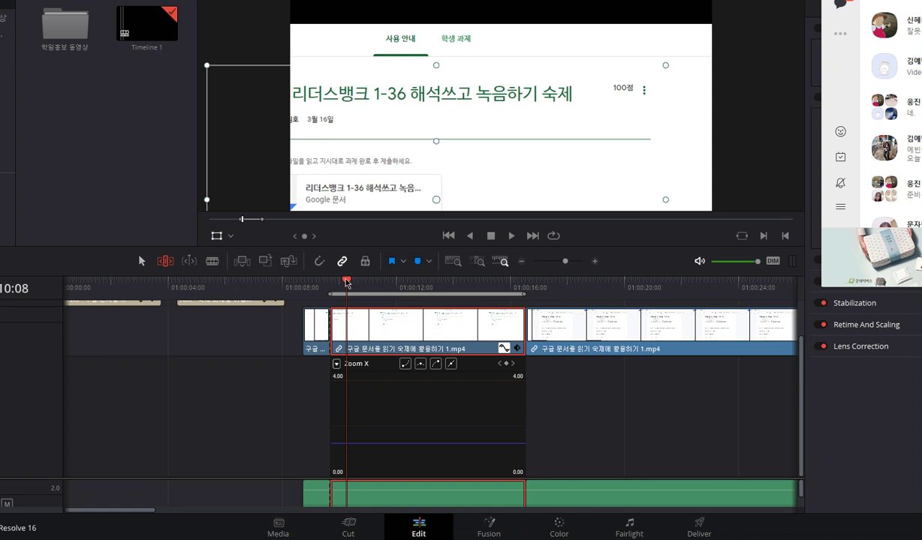
left_click_drag(347, 283, 328, 286)
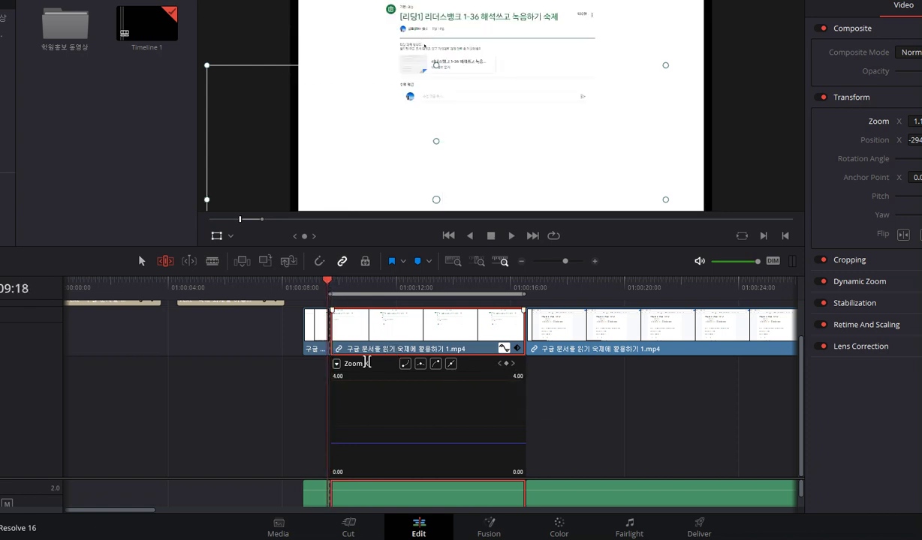
left_click(336, 365)
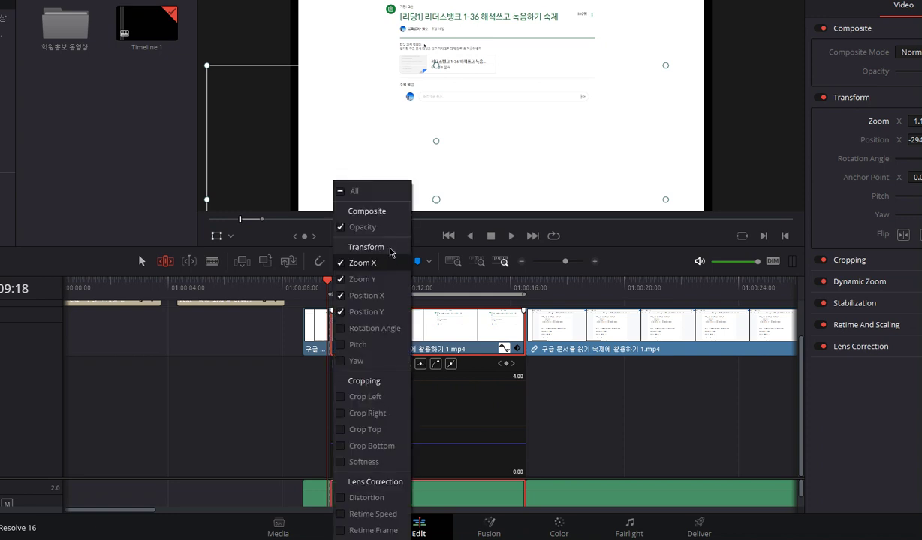
left_click(461, 414)
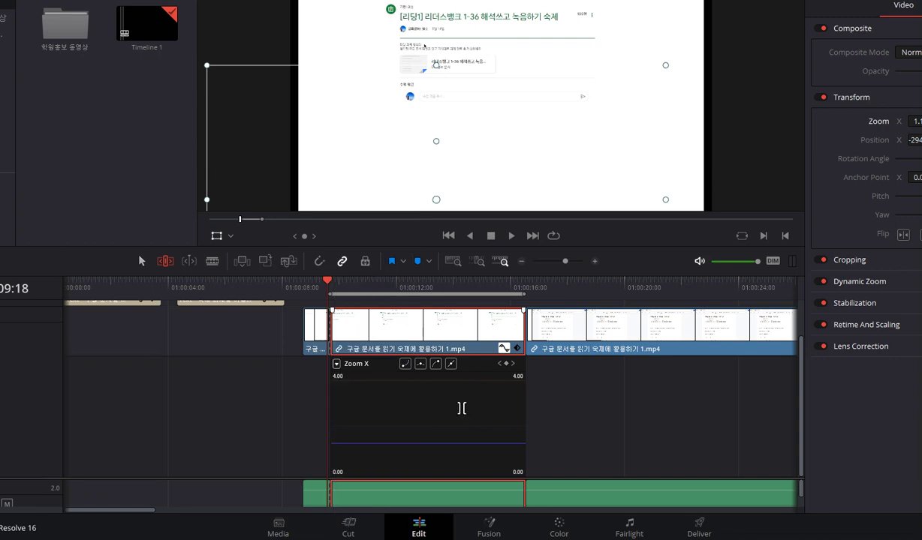
left_click(337, 366)
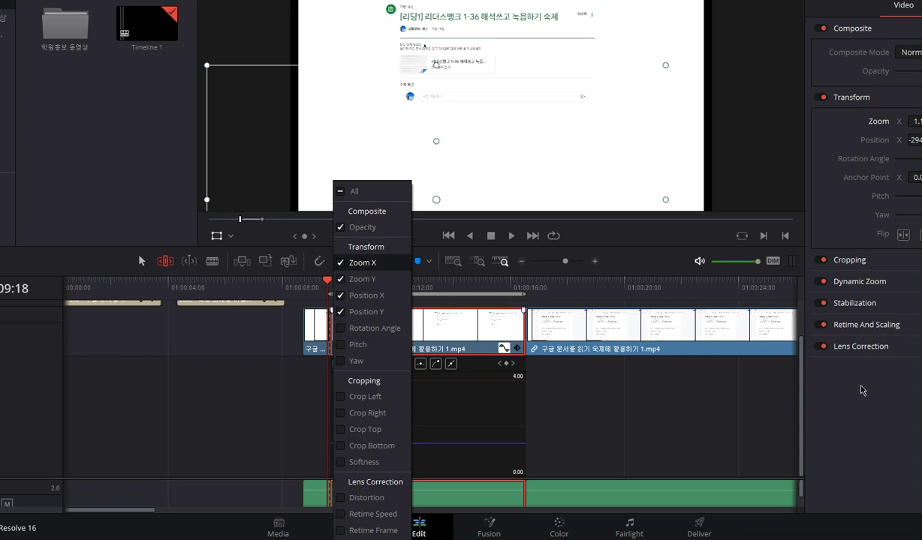
key("Escape")
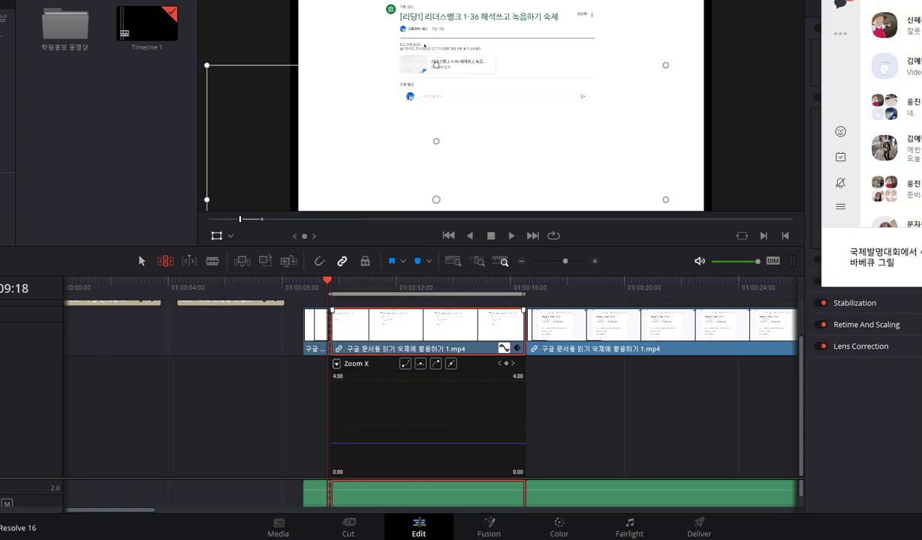
Switch to the messenger app, open an older conversation further down the chat list and return to the video editor.
key("Escape")
scroll(890, 115, "down", 3)
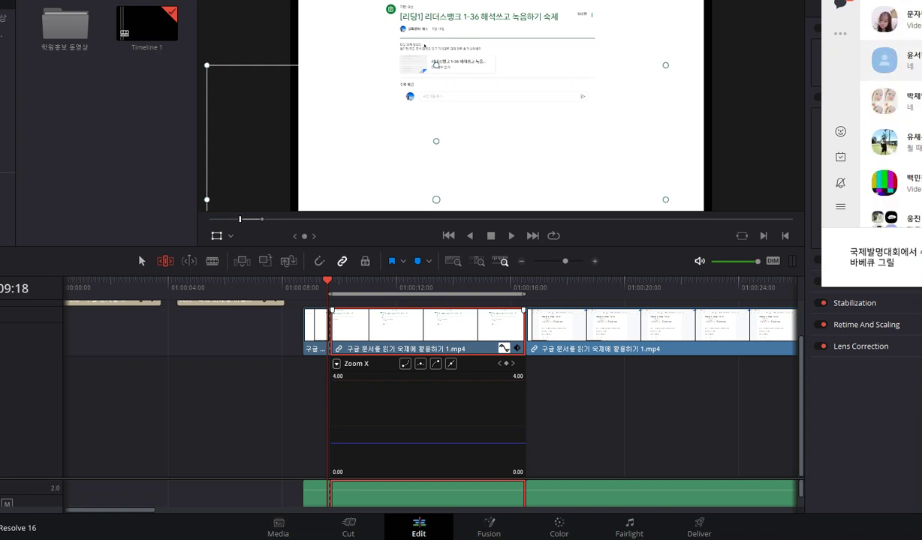
scroll(871, 112, "down", 3)
scroll(871, 113, "down", 4)
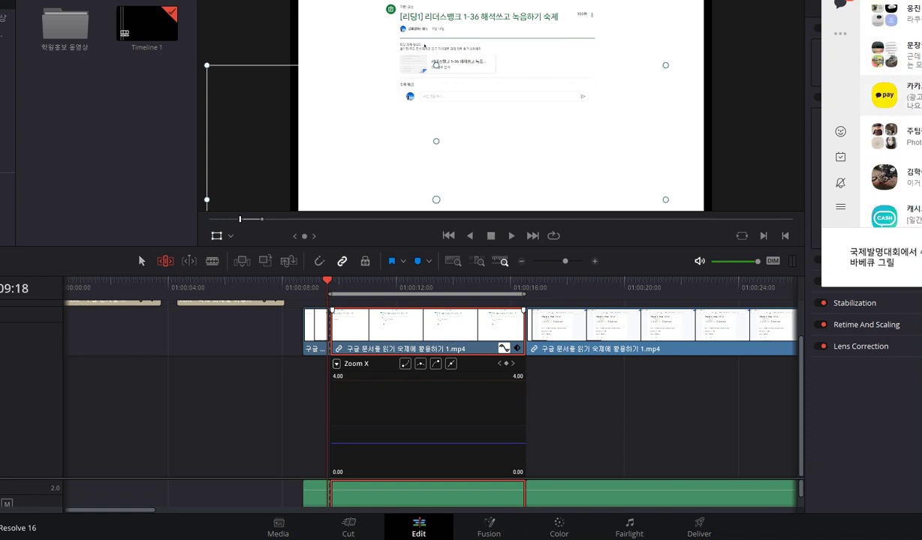
scroll(871, 150, "down", 1)
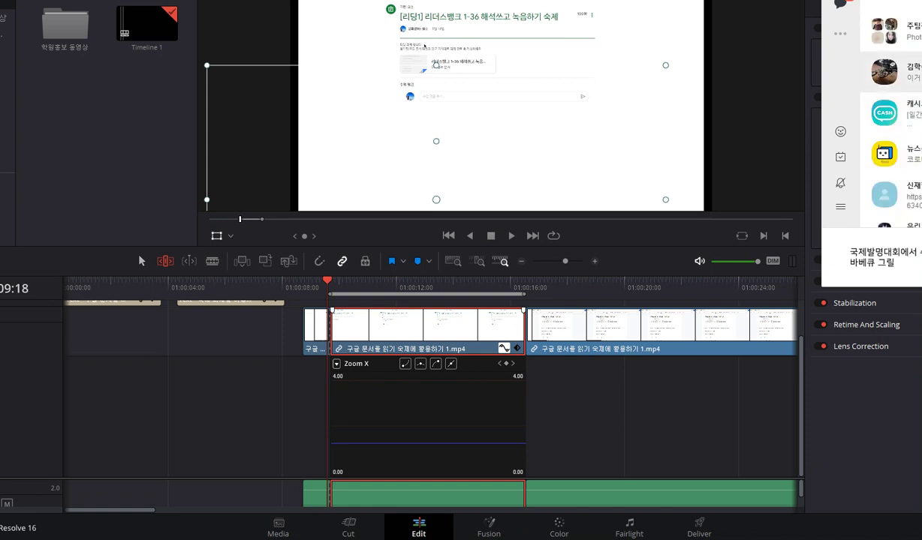
double_click(890, 72)
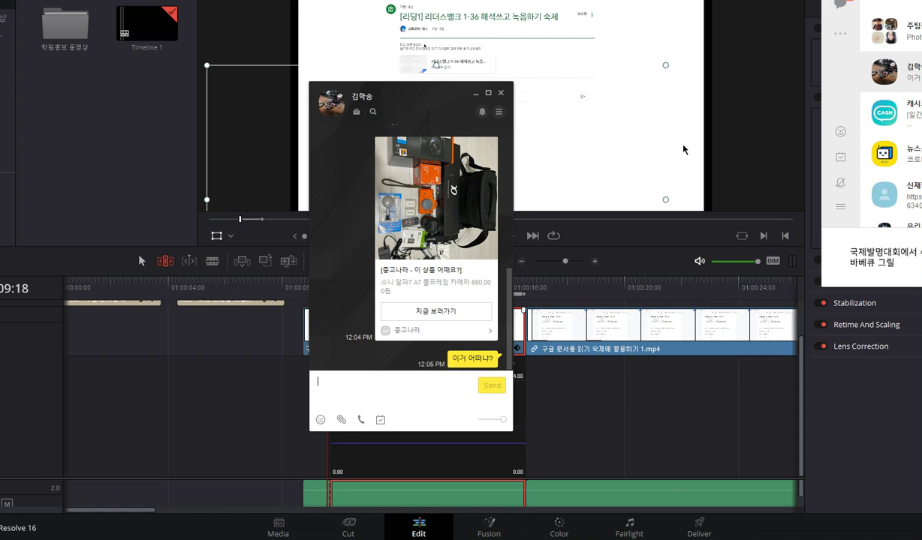
key("alt+Tab")
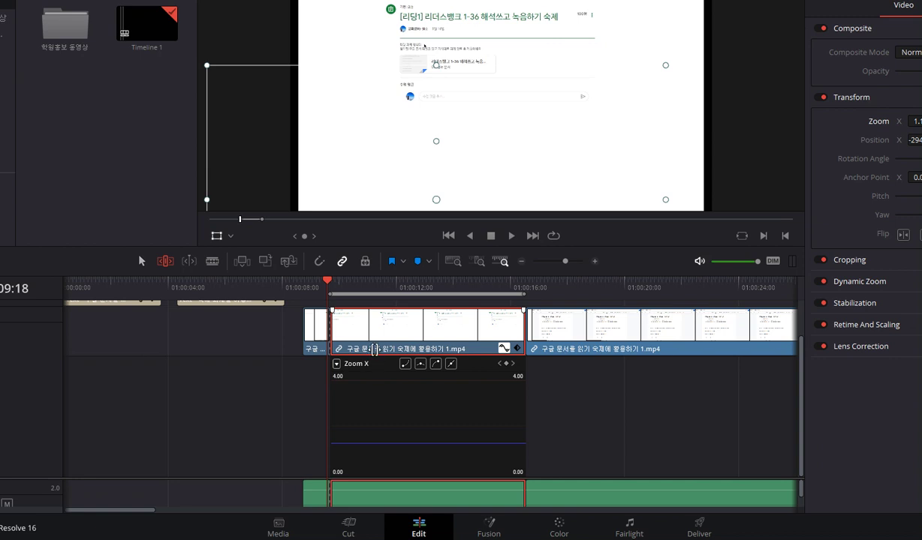
Move the playhead to 11:15 and lower the selected clip's Zoom X curve to about 1.0.
left_click(333, 284)
left_click(337, 284)
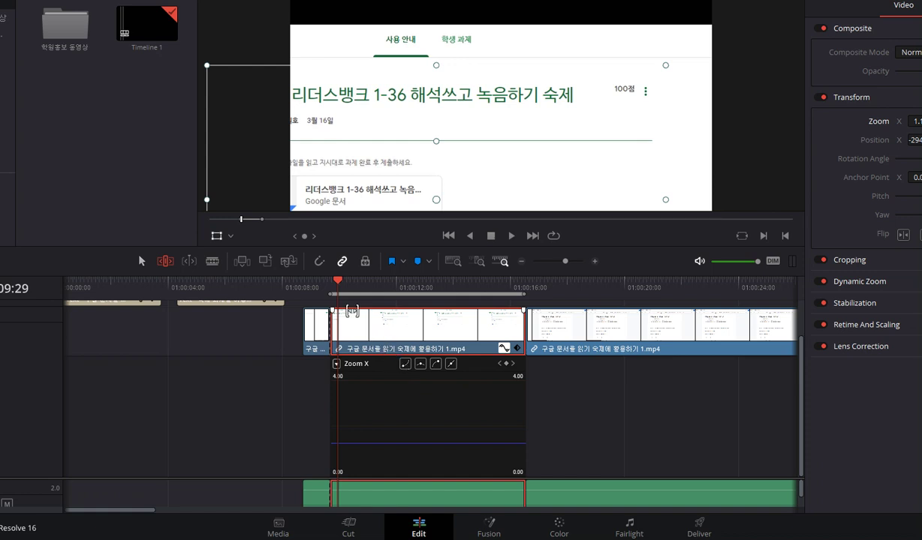
left_click(339, 283)
left_click_drag(338, 283, 383, 295)
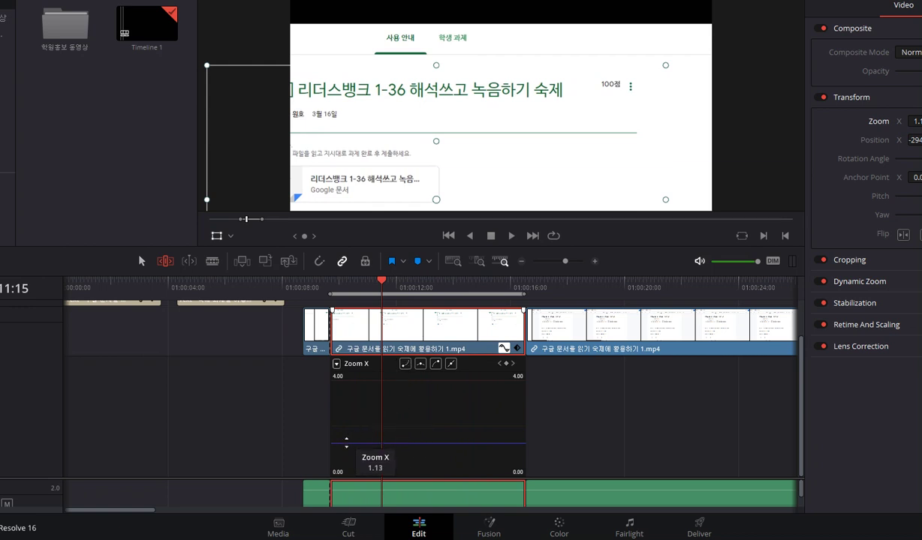
left_click_drag(346, 443, 348, 448)
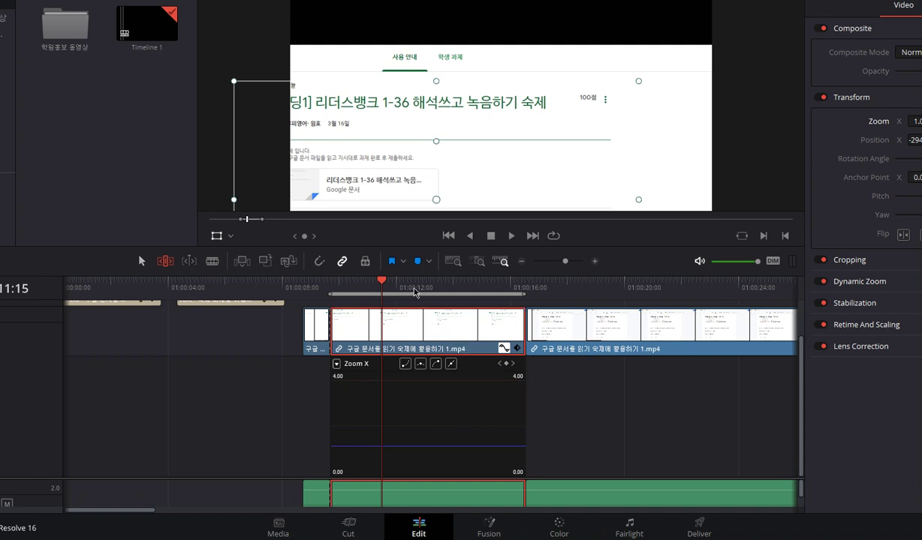
Review the reduced zoom by returning the playhead to 9:16 and scrubbing forward to 11:07.
left_click_drag(384, 283, 327, 289)
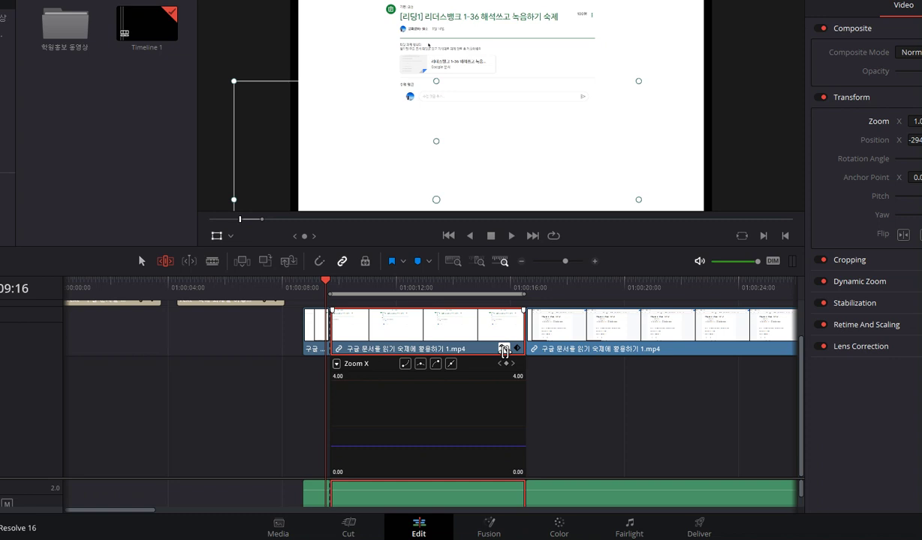
left_click(335, 283)
left_click_drag(335, 283, 373, 286)
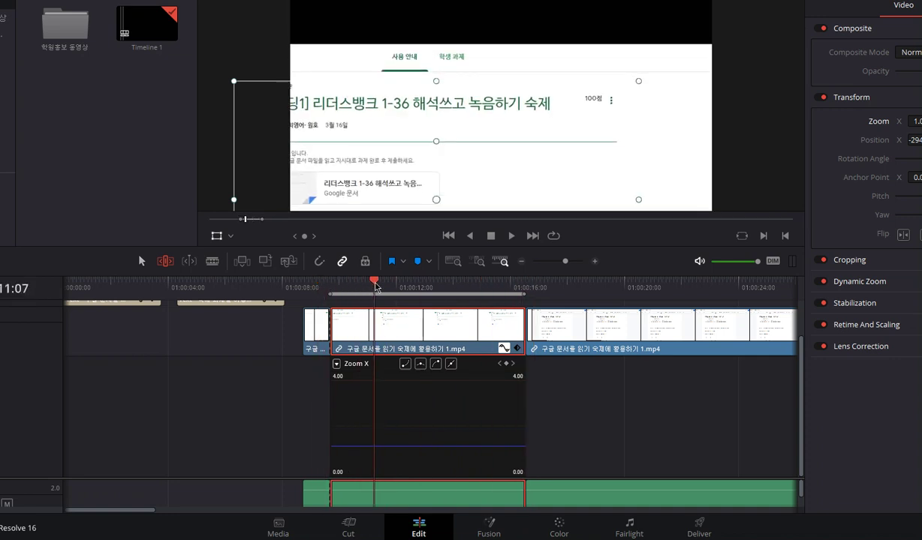
Open the list of adjustable curve parameters for the selected clip.
left_click(337, 365)
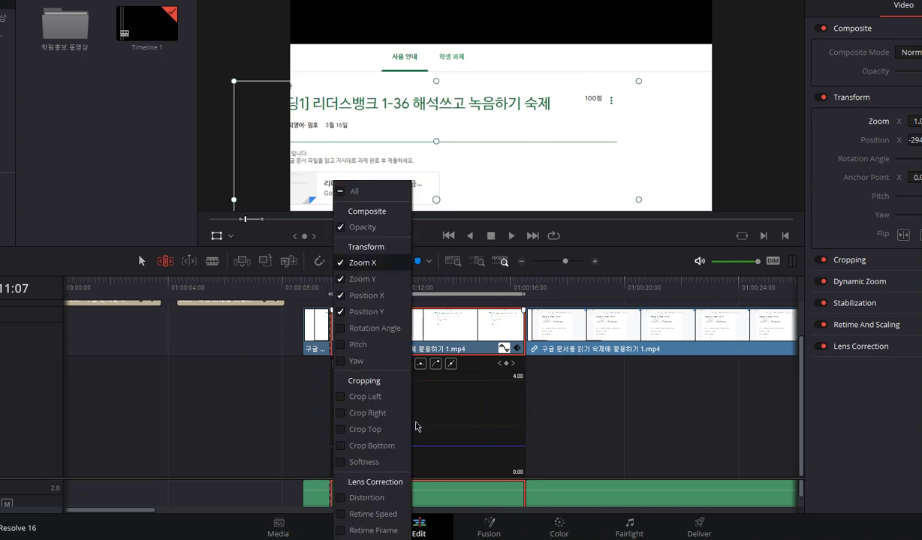